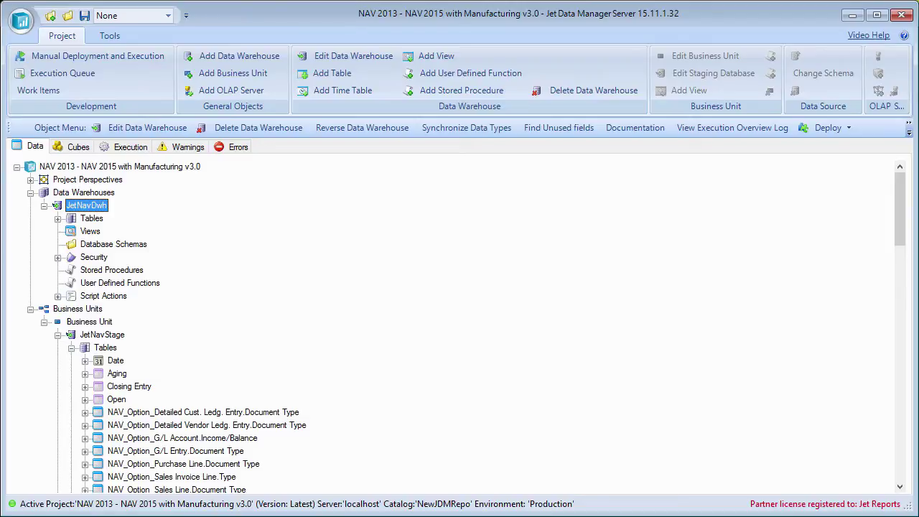
- Switch to the Execution tab to list packages, notifications, external executables and prioritizations
left_click(120, 151)
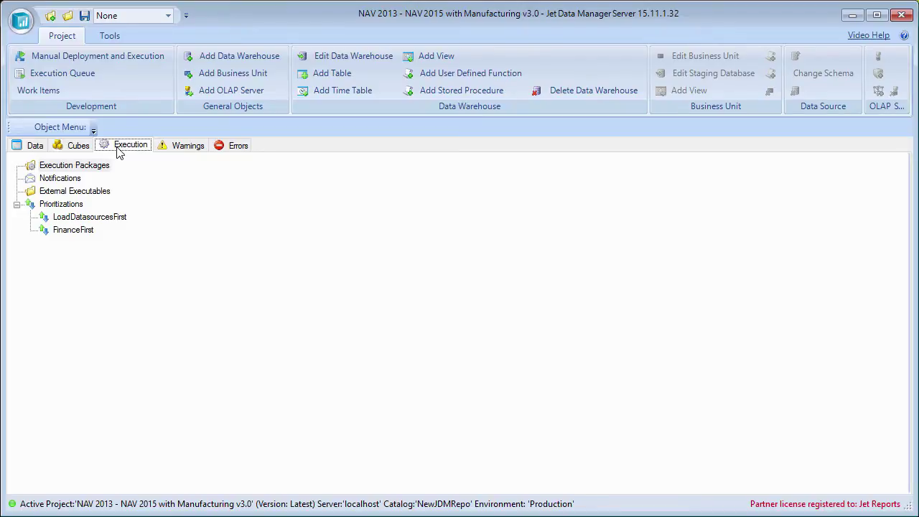
left_click(83, 167)
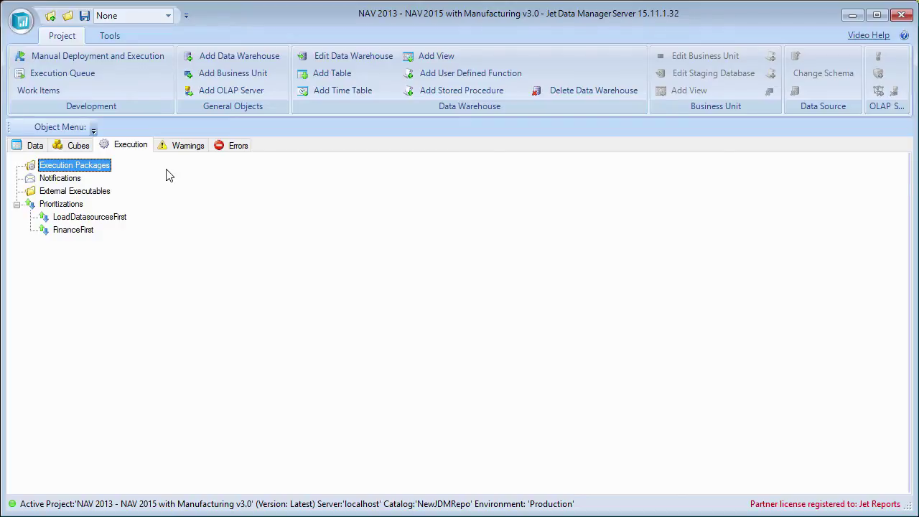
left_click(59, 178)
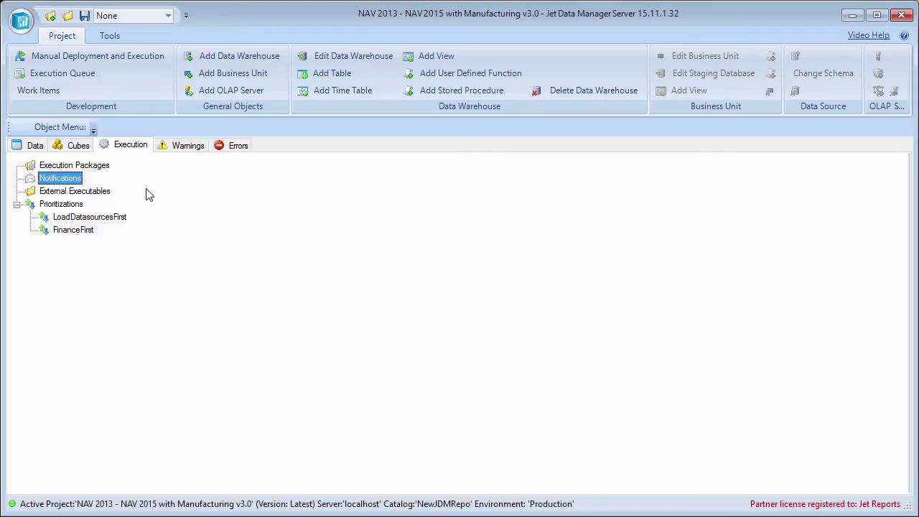
left_click(63, 204)
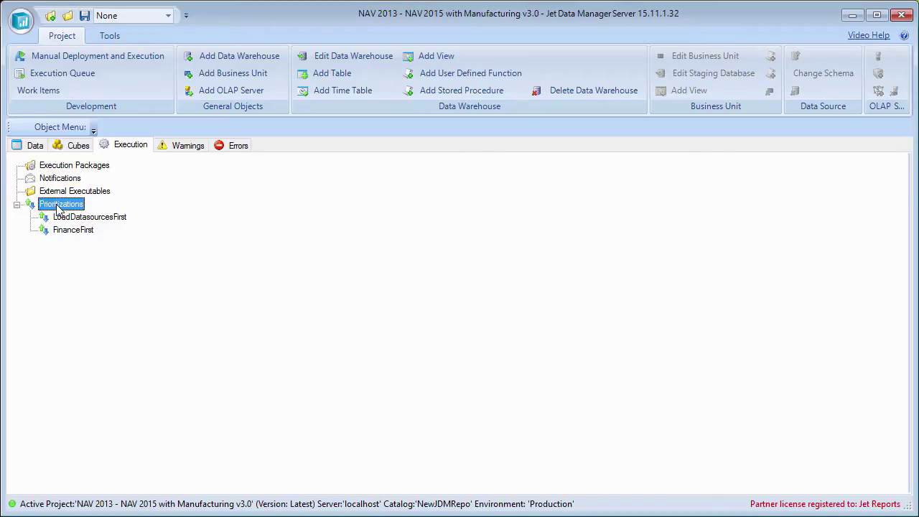
left_click(85, 217)
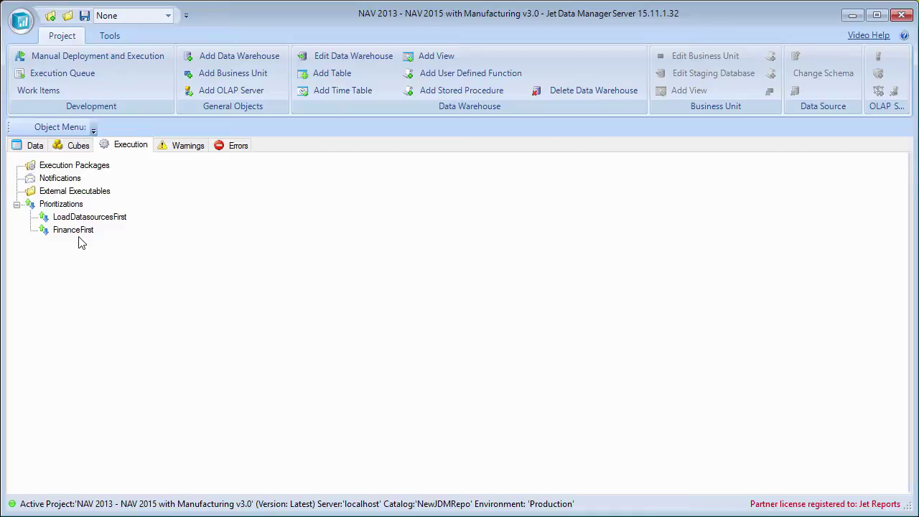
left_click(80, 236)
left_click(85, 218)
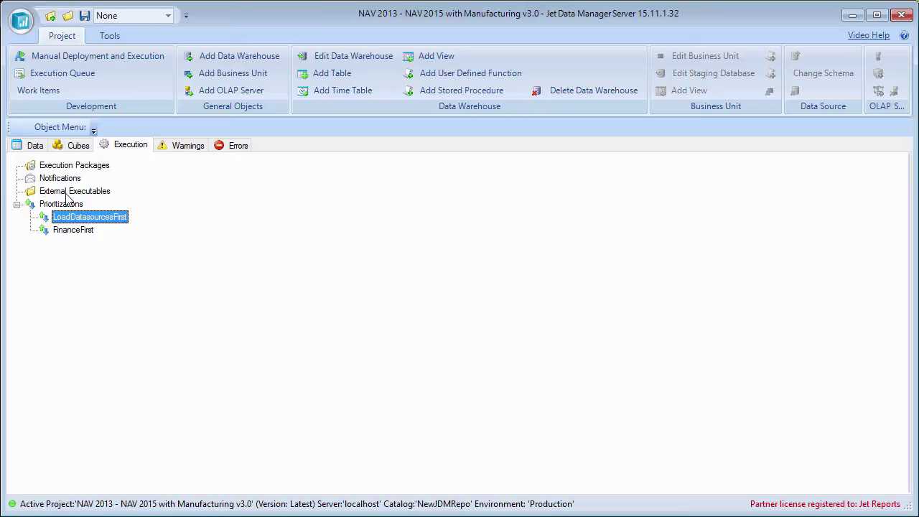
- Add a Mail-type notification named 'IT Team' using server mail.mycompany.com
left_click(52, 180)
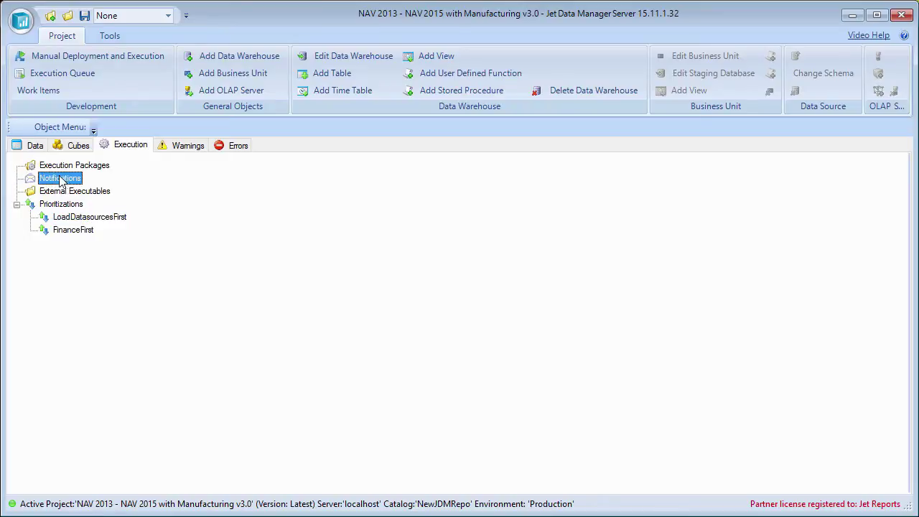
right_click(64, 181)
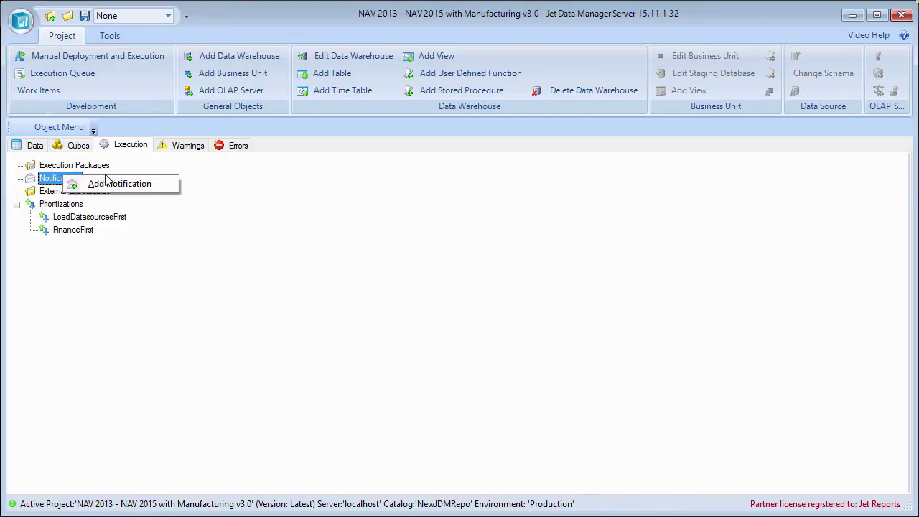
left_click(131, 181)
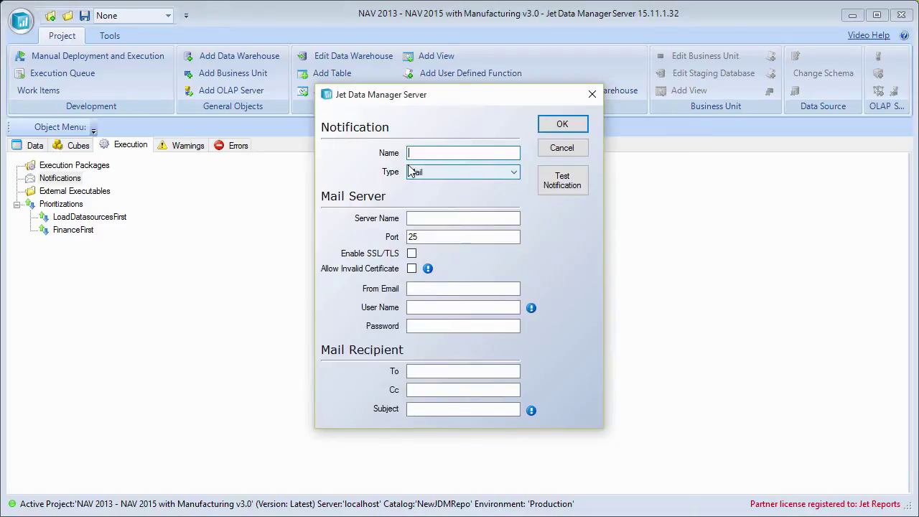
type("F")
key("BackSpace")
type("IT Team")
left_click(456, 172)
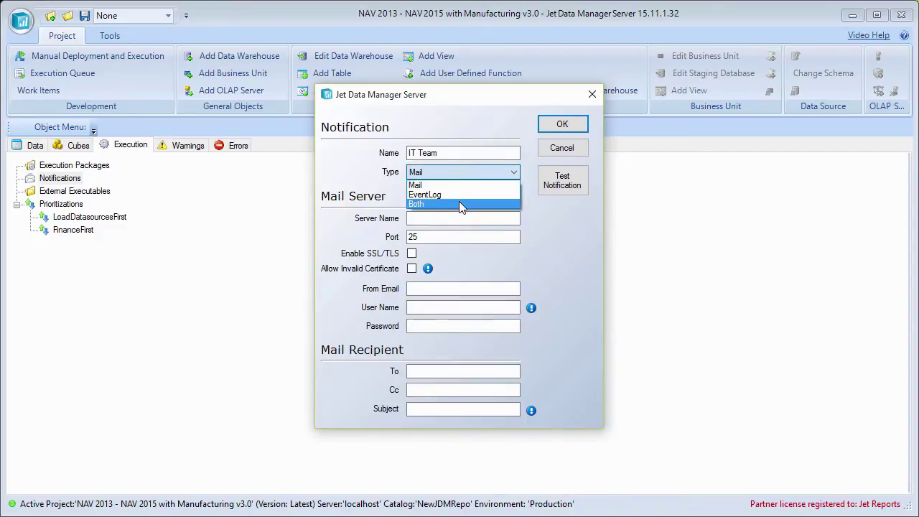
left_click(465, 186)
left_click(464, 217)
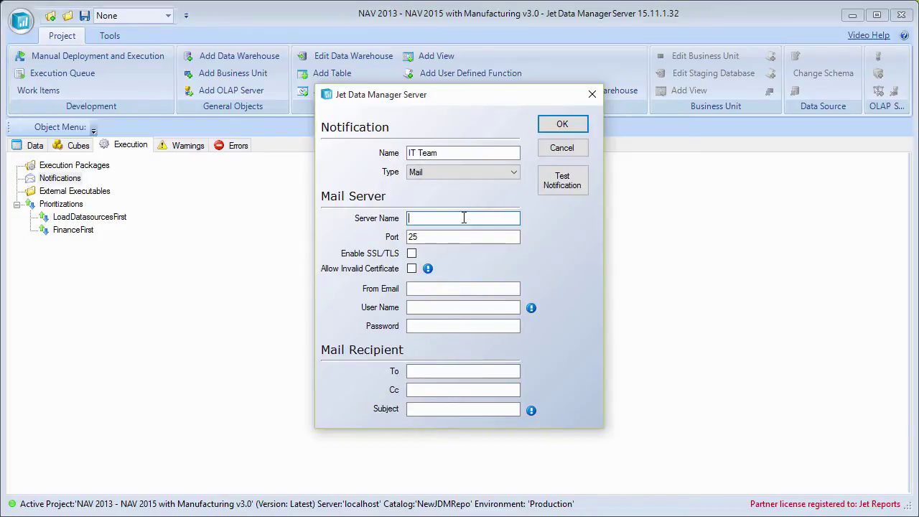
type("mail.mycompany.com")
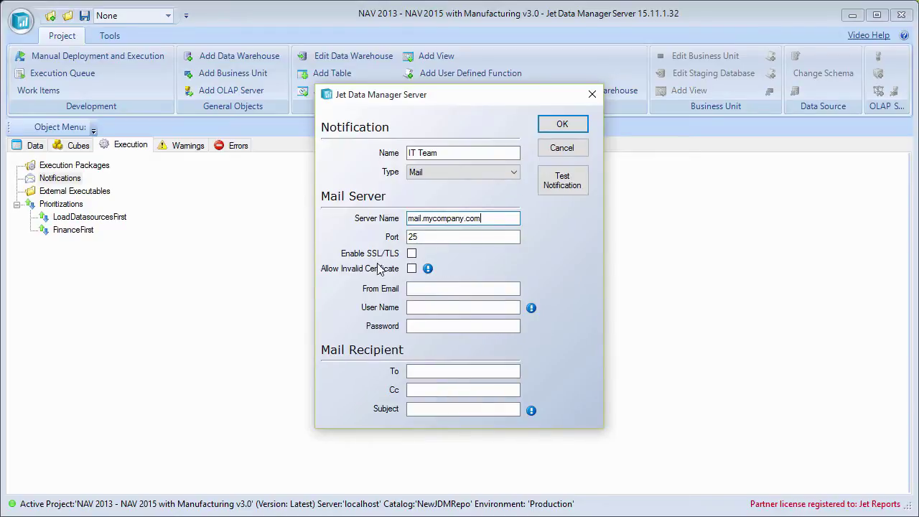
- Enter the sender's e-mail address in From Email, leaving User Name and Password empty
left_click(412, 254)
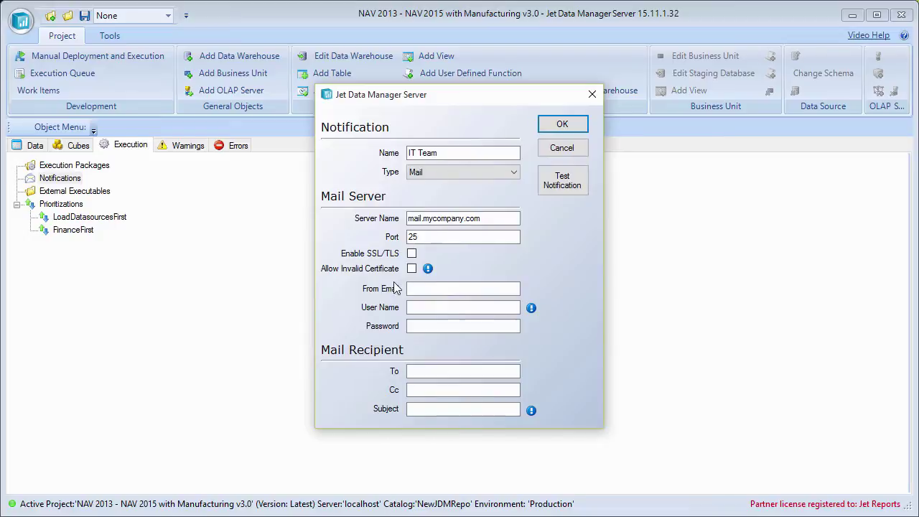
left_click(463, 290)
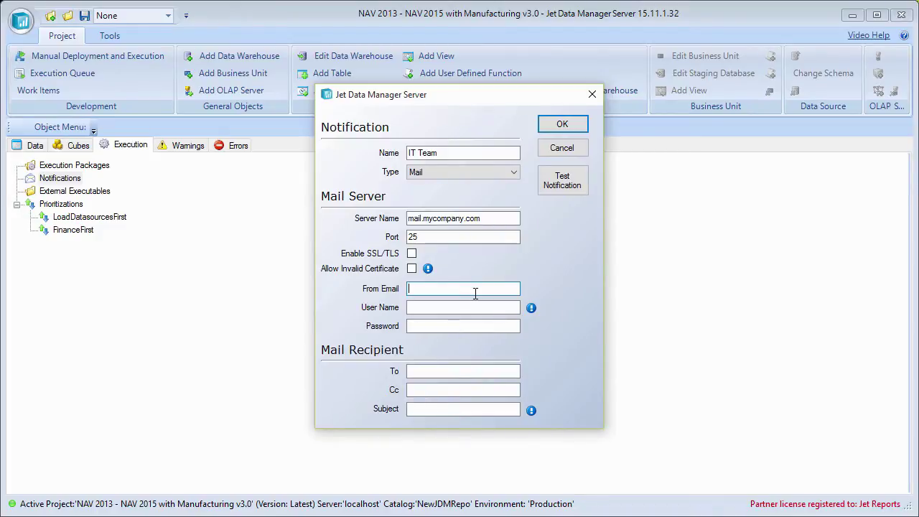
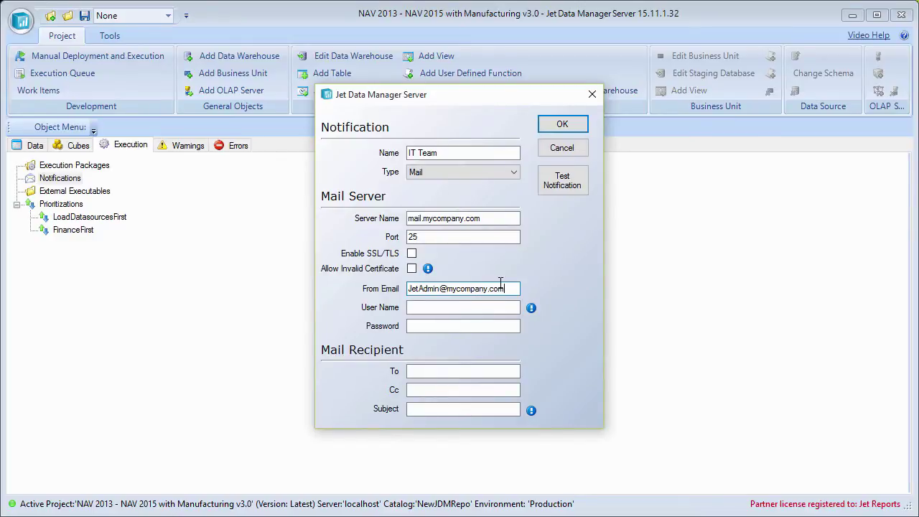
left_click(464, 326)
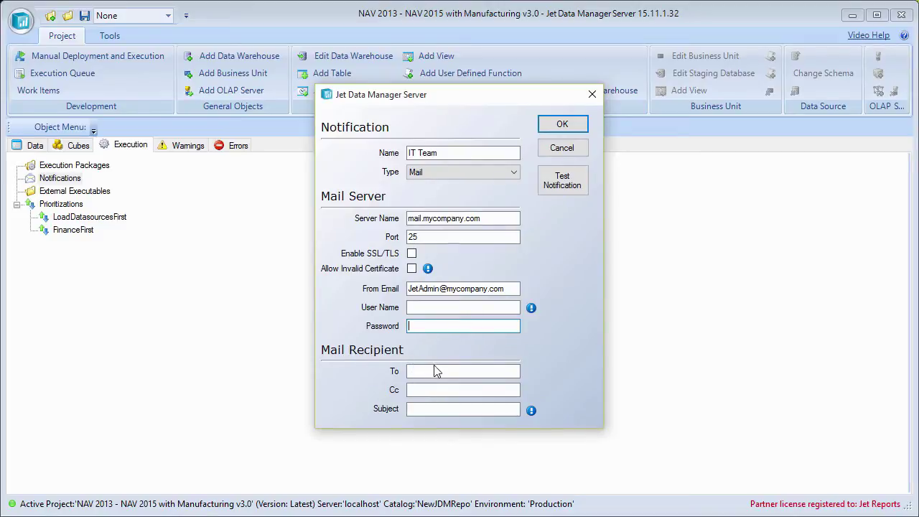
left_click(464, 371)
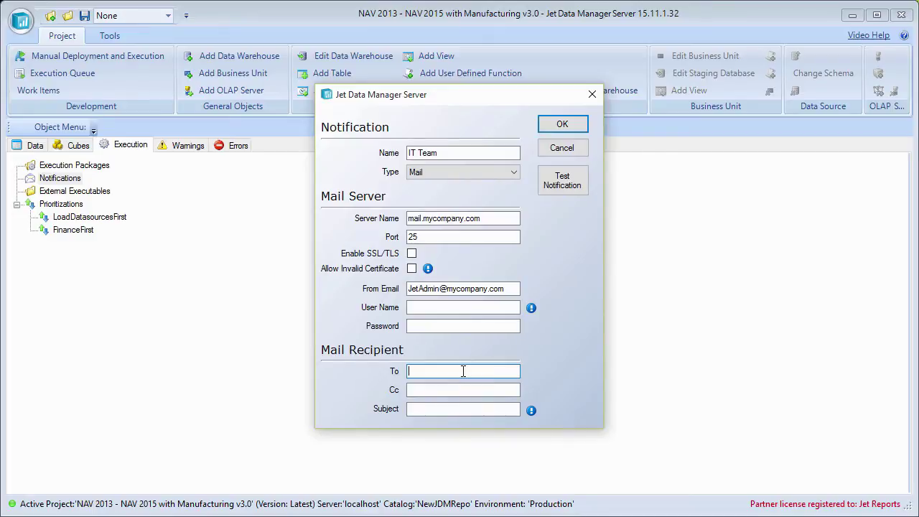
- Fill in the recipient's To e-mail address and the IT team's Cc e-mail address
key("Tab")
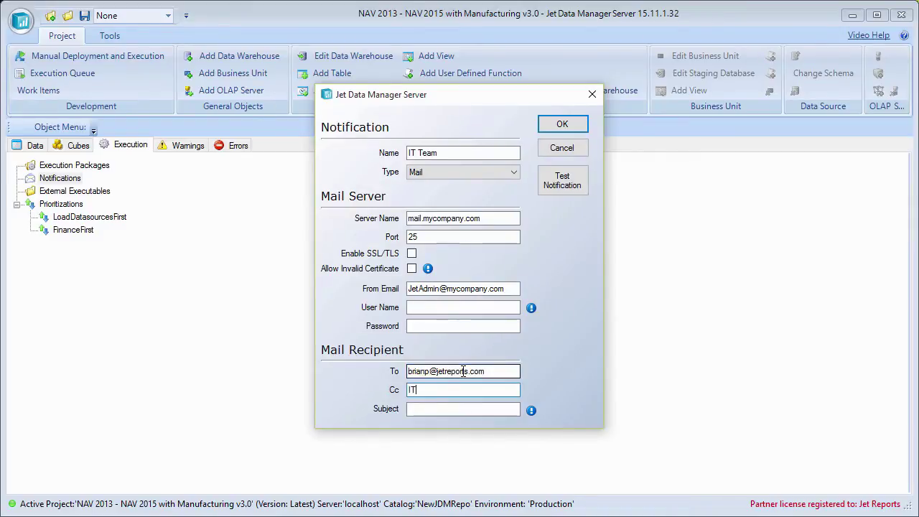
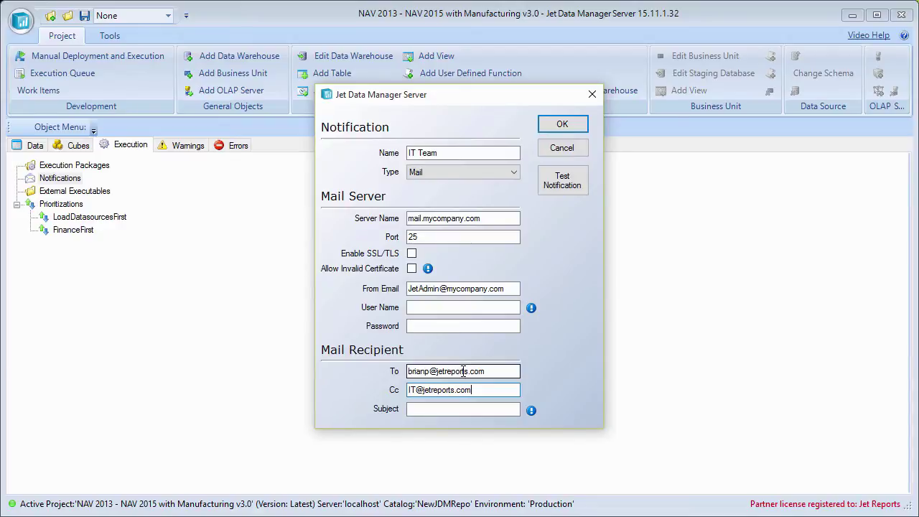
- Save the IT Team notification and expand Notifications to show it
left_click(478, 409)
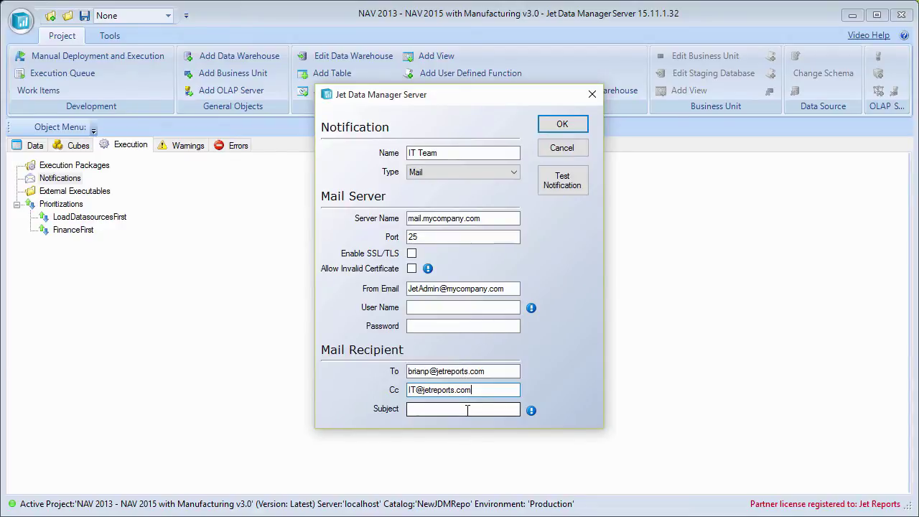
mouse_move(532, 413)
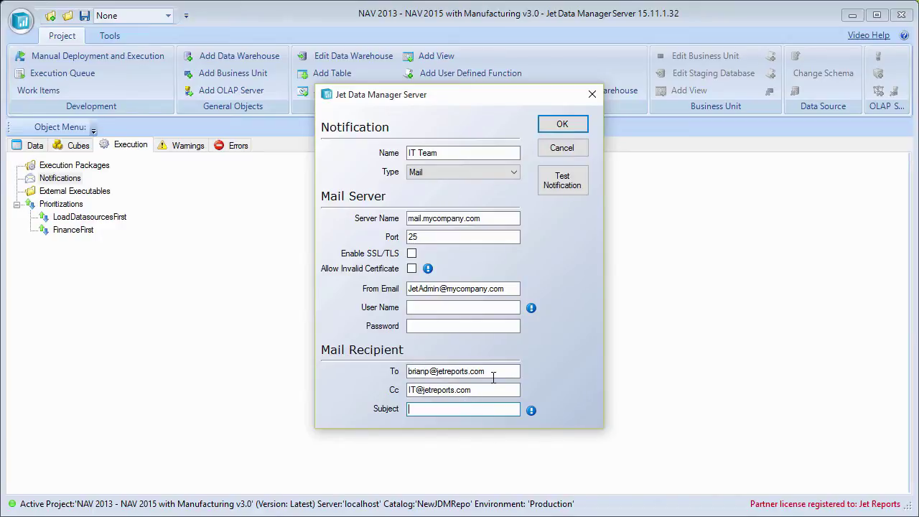
left_click(564, 117)
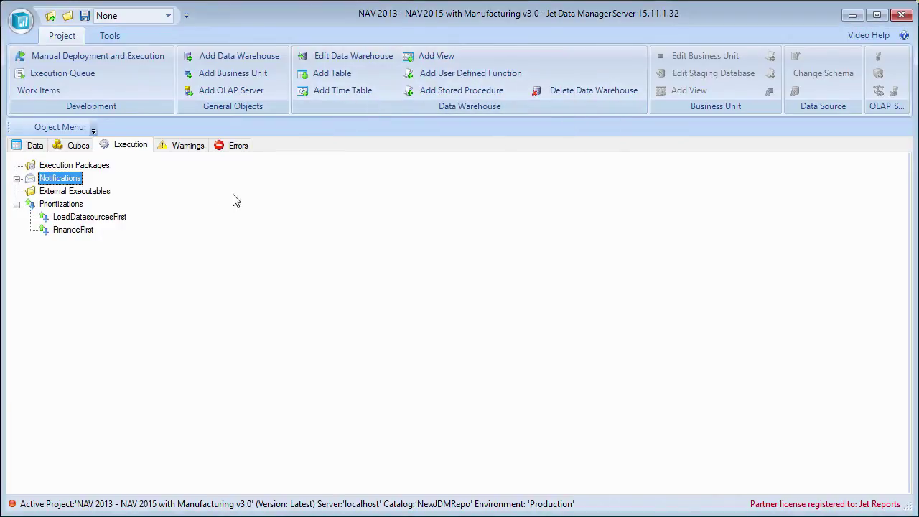
double_click(71, 178)
right_click(71, 192)
- Send a test of the IT Team notification, cancel out, and collapse Notifications
left_click(122, 198)
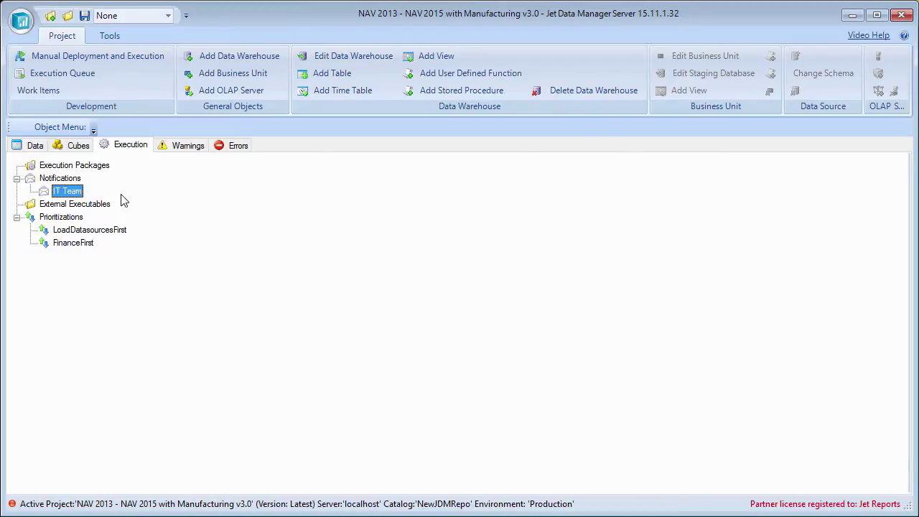
left_click(565, 185)
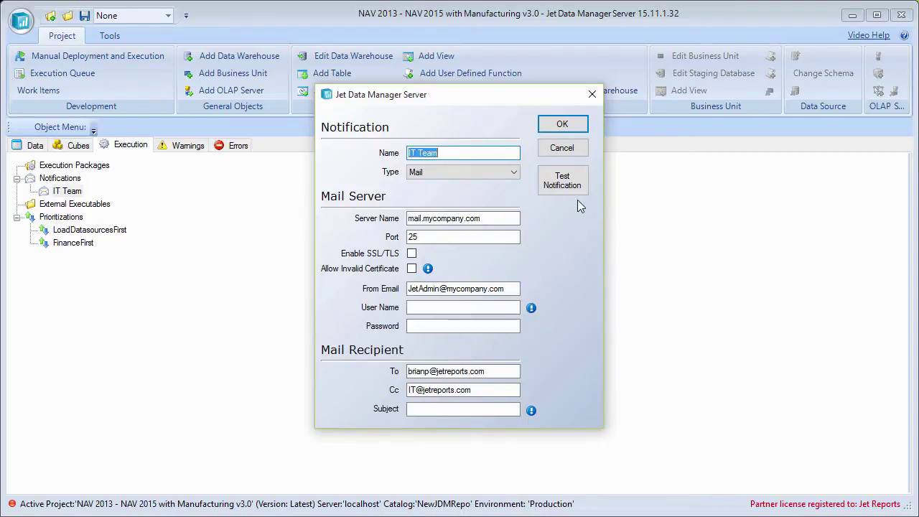
left_click(563, 149)
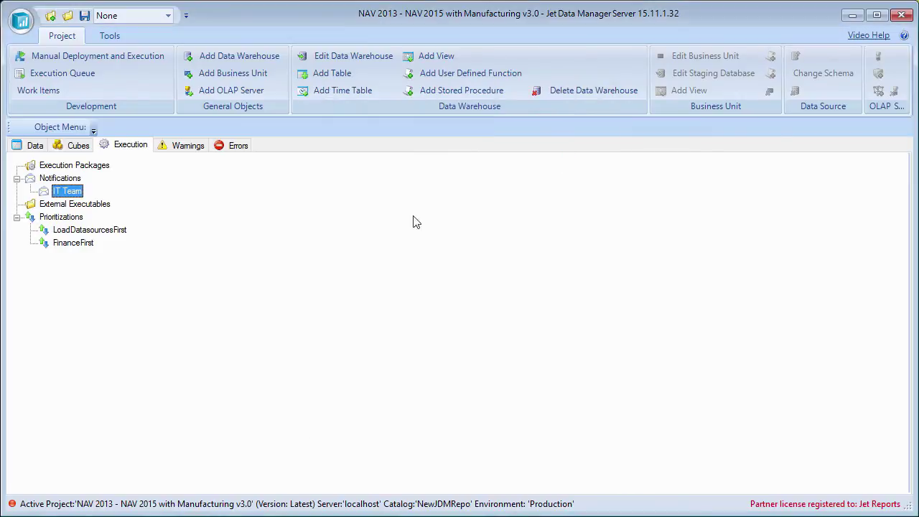
left_click(60, 178)
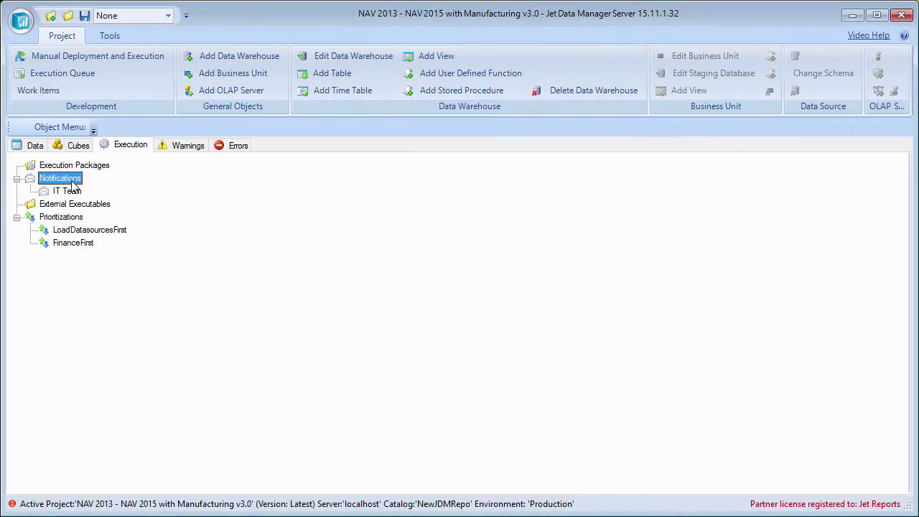
double_click(60, 178)
left_click(78, 167)
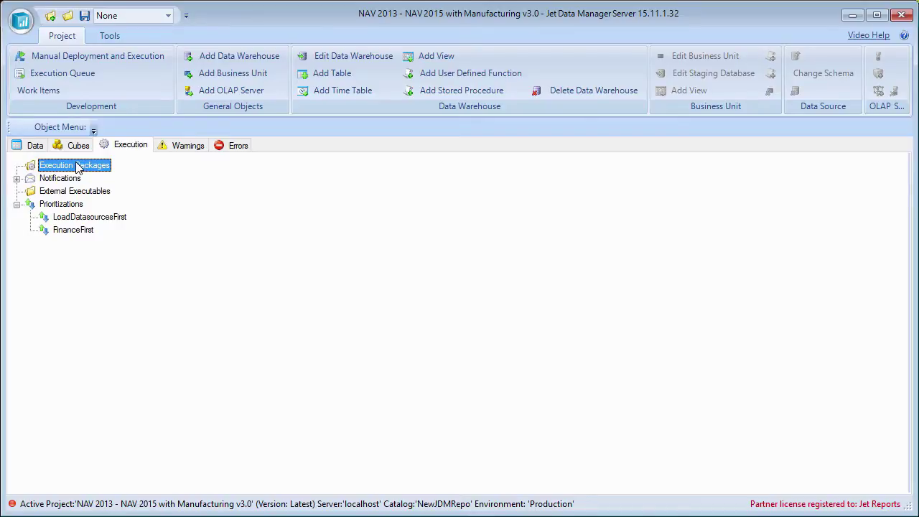
- Add a new execution package and name it 'Nightly'
right_click(78, 168)
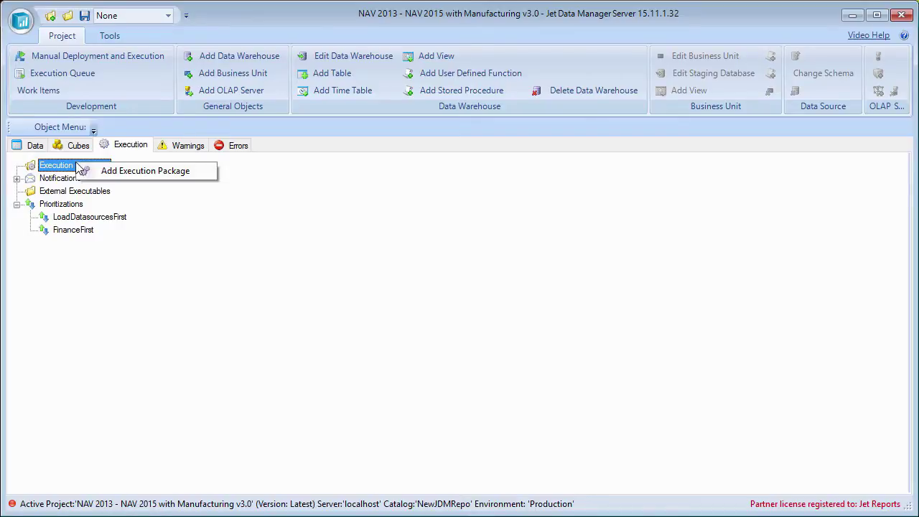
left_click(147, 171)
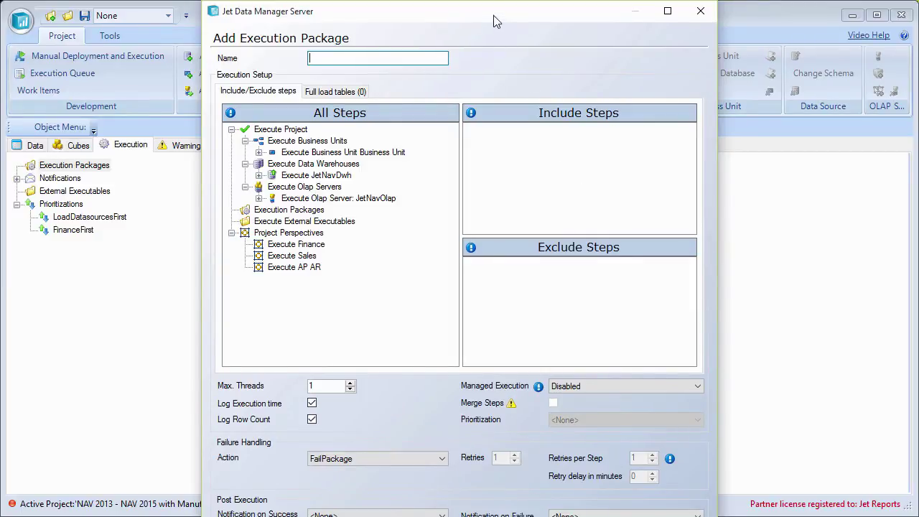
left_click_drag(494, 22, 501, 0)
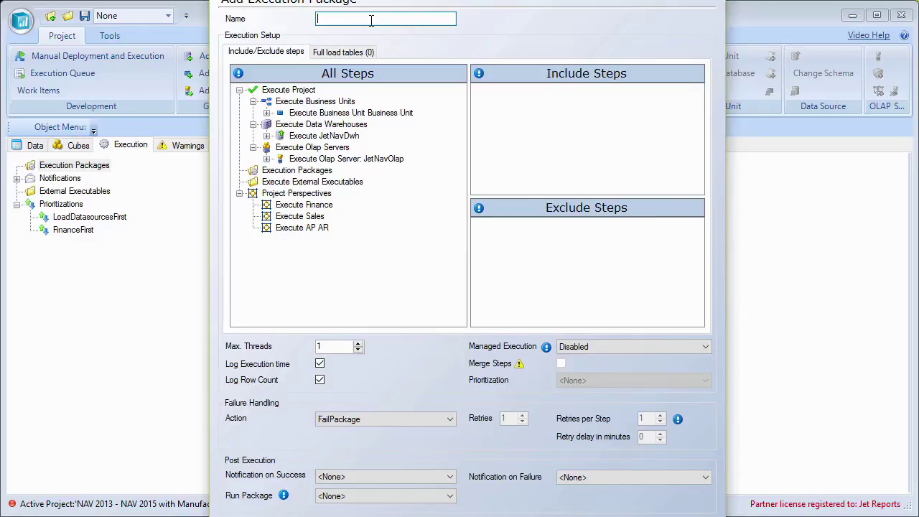
type("Nightly")
left_click(289, 93)
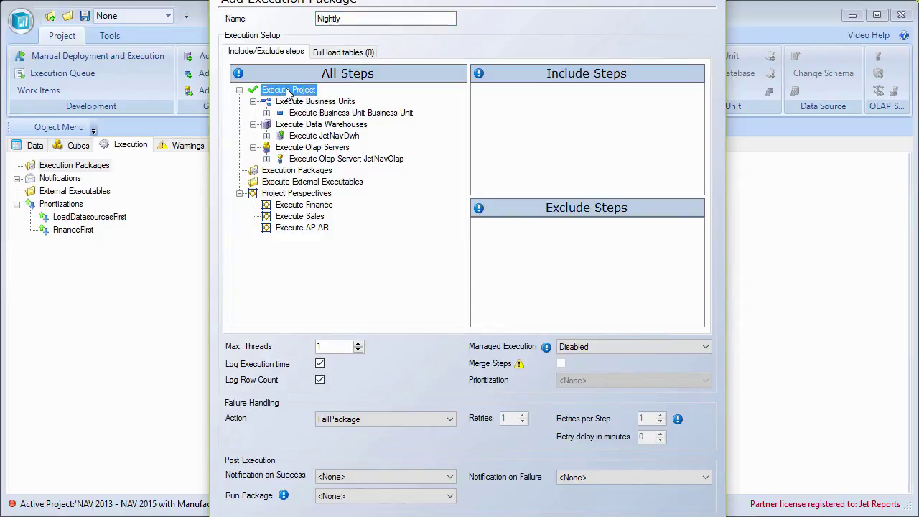
- Move Execute Project from All Steps into the Nightly package's Include Steps
left_click_drag(289, 93, 515, 108)
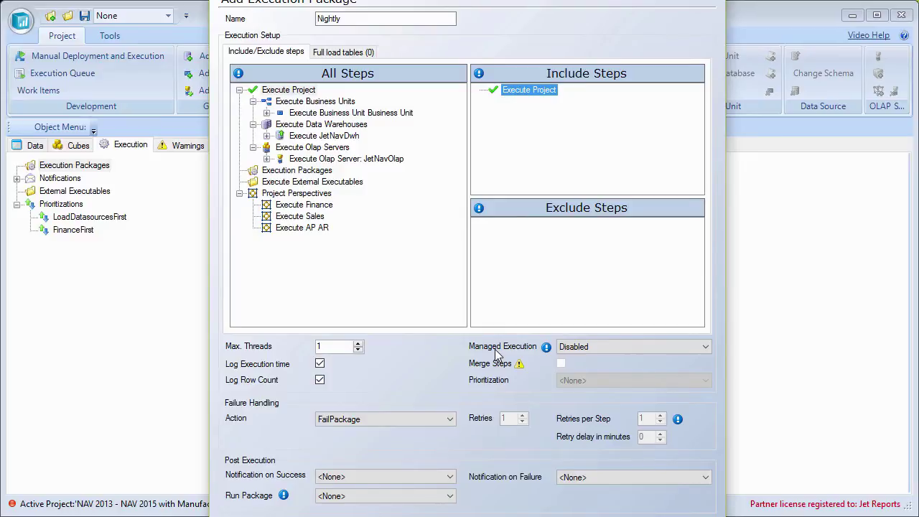
left_click(596, 347)
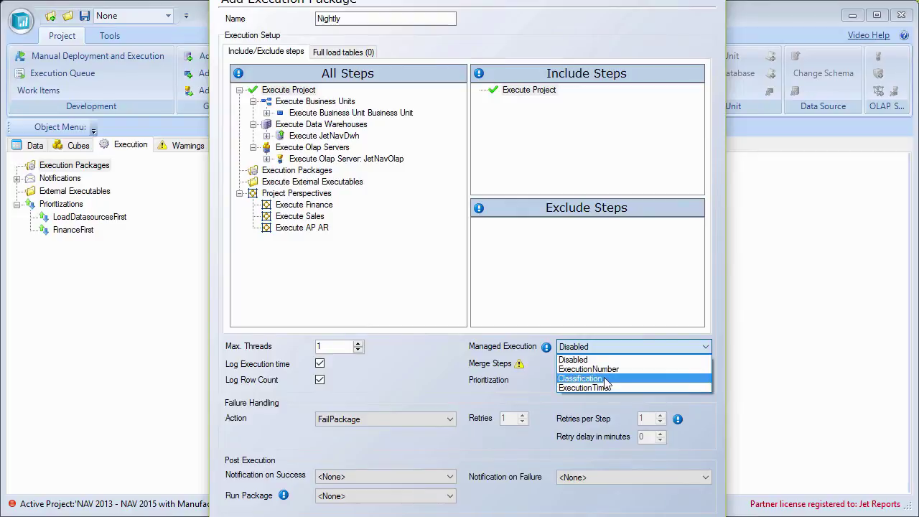
- Set Managed Execution to ExecutionNumber and Max. Threads to 8, keeping execution time logging on
left_click(609, 370)
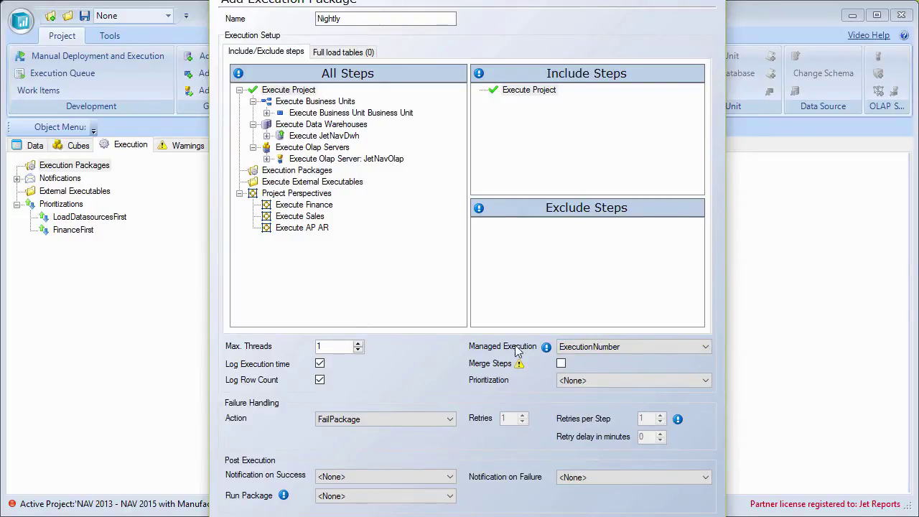
double_click(339, 345)
type("8")
left_click(320, 364)
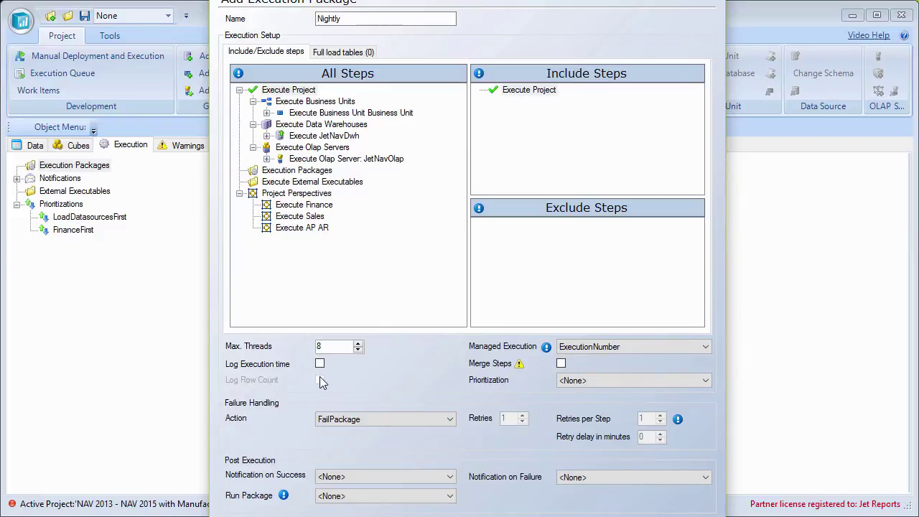
left_click(320, 364)
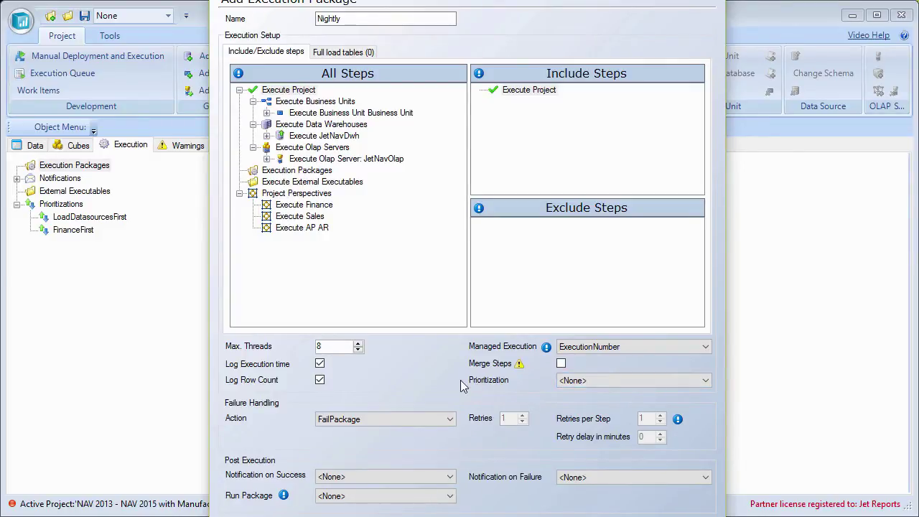
left_click(627, 382)
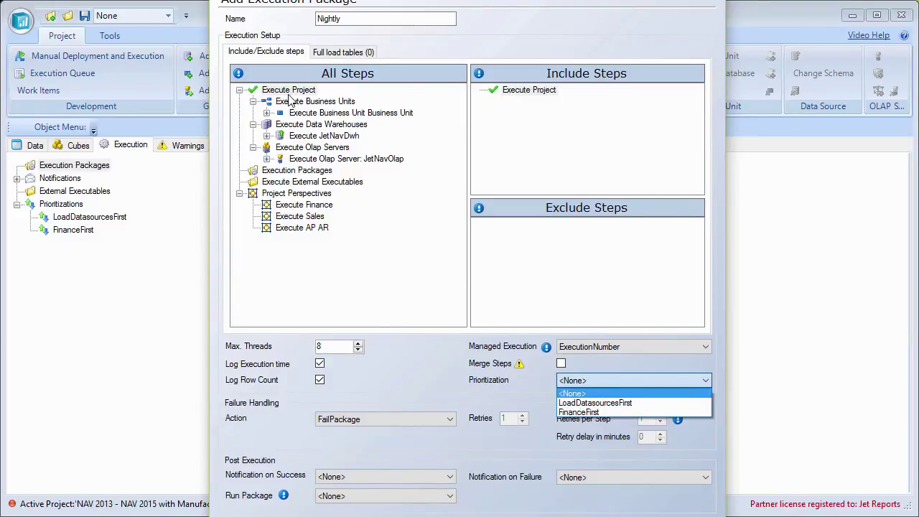
left_click(578, 412)
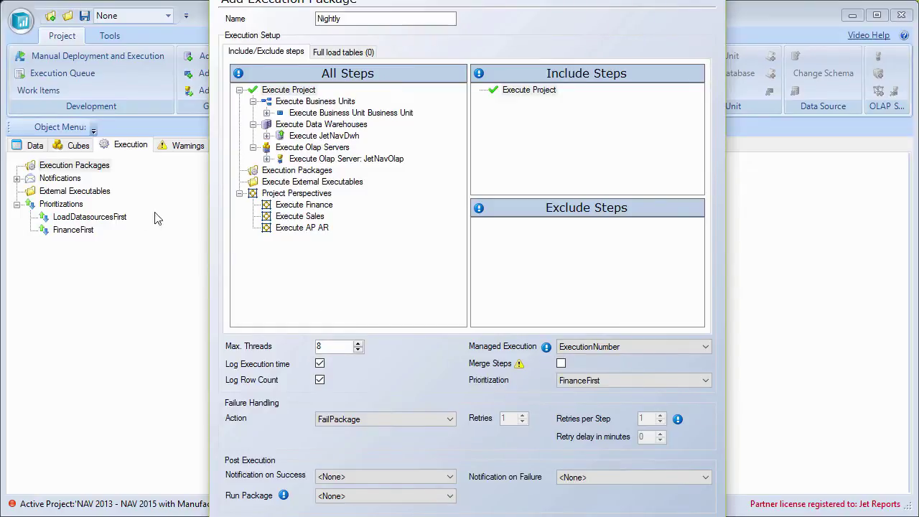
left_click(595, 382)
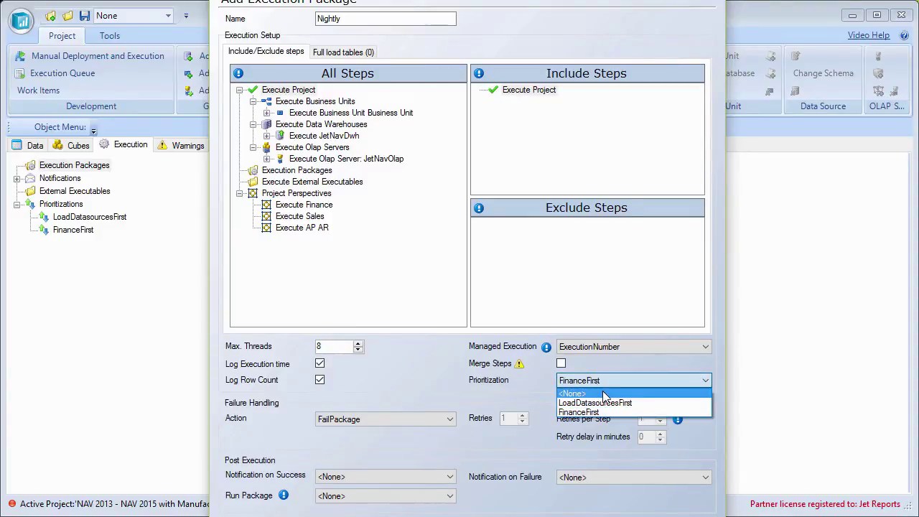
left_click(603, 394)
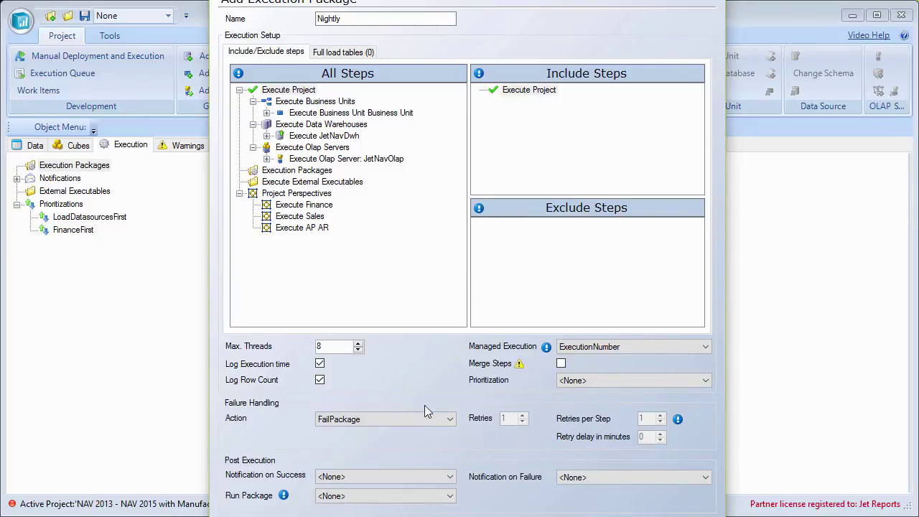
- Enter retry values of 3 retries, 2 per step and a 5-minute delay, then restore FailPackage
left_click(386, 417)
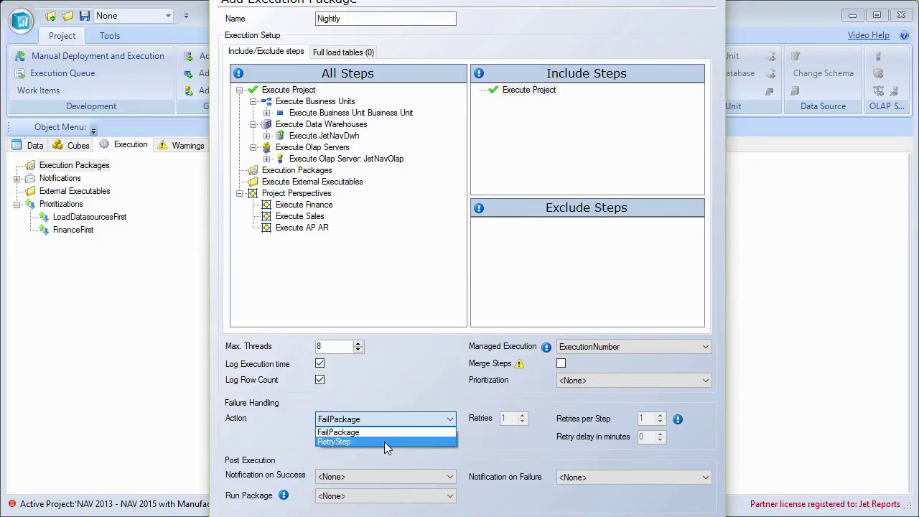
left_click(384, 442)
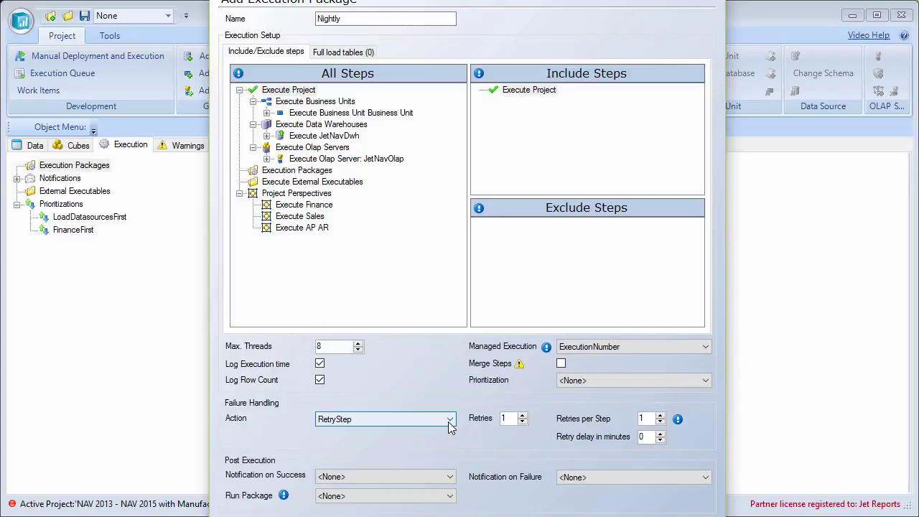
double_click(514, 418)
type("3")
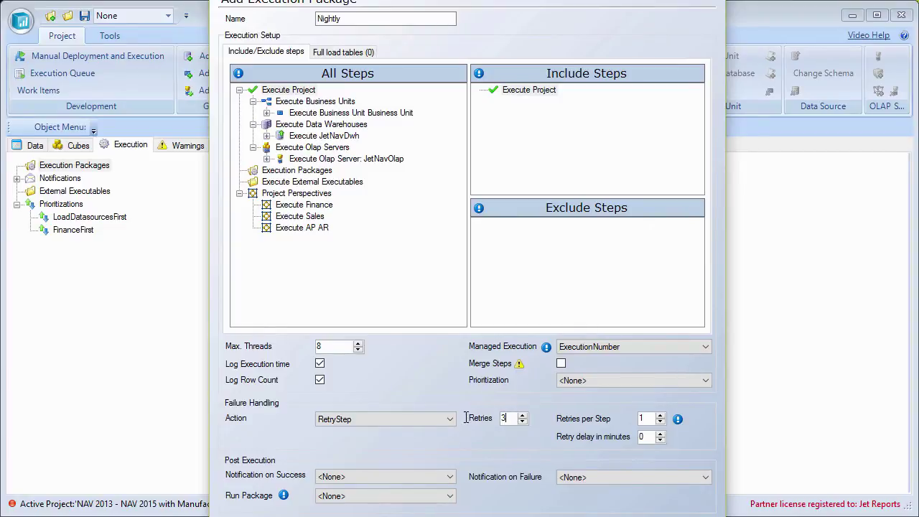
left_click(659, 415)
double_click(643, 437)
type("5")
left_click(376, 421)
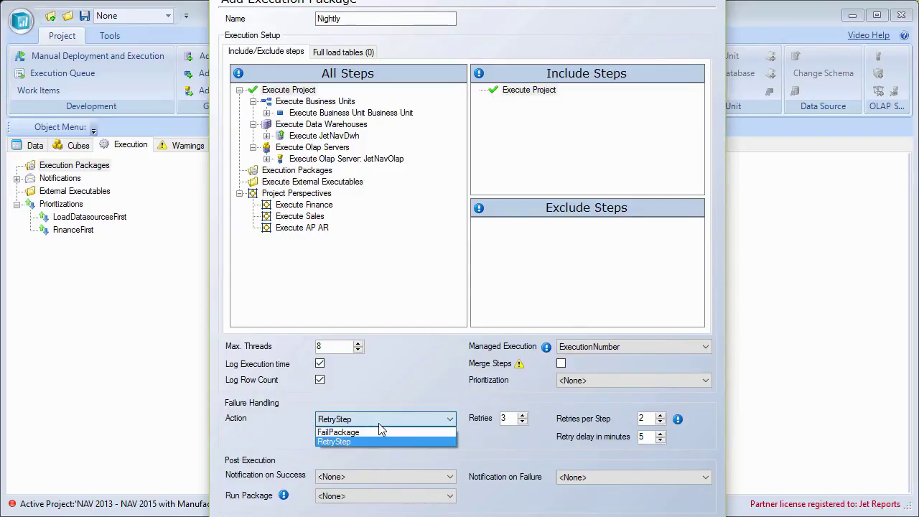
left_click(388, 434)
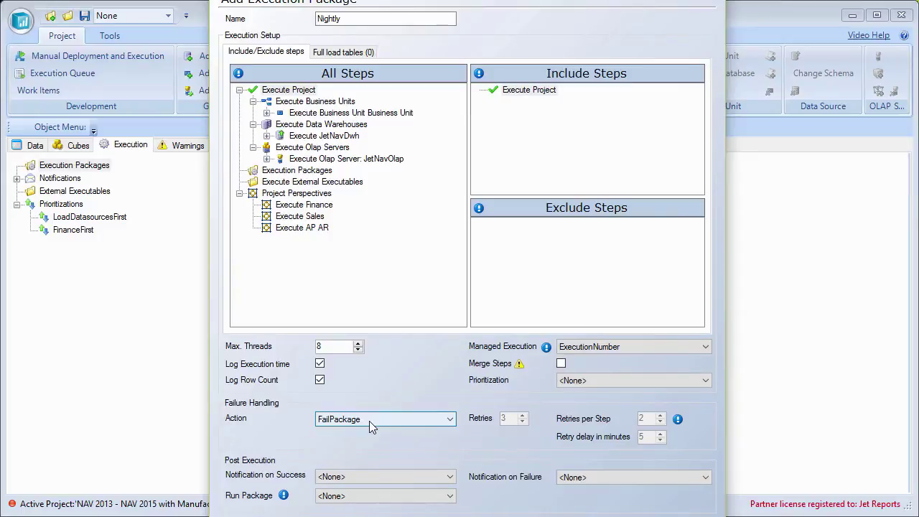
- Set Notification on Failure to IT Team and leave Notification on Success at <None>
left_click(385, 479)
left_click(385, 501)
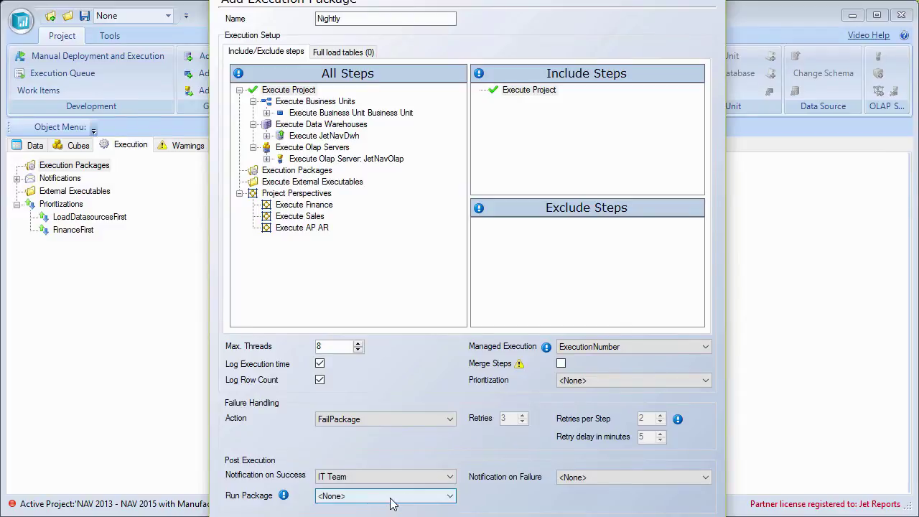
left_click(578, 479)
left_click(593, 500)
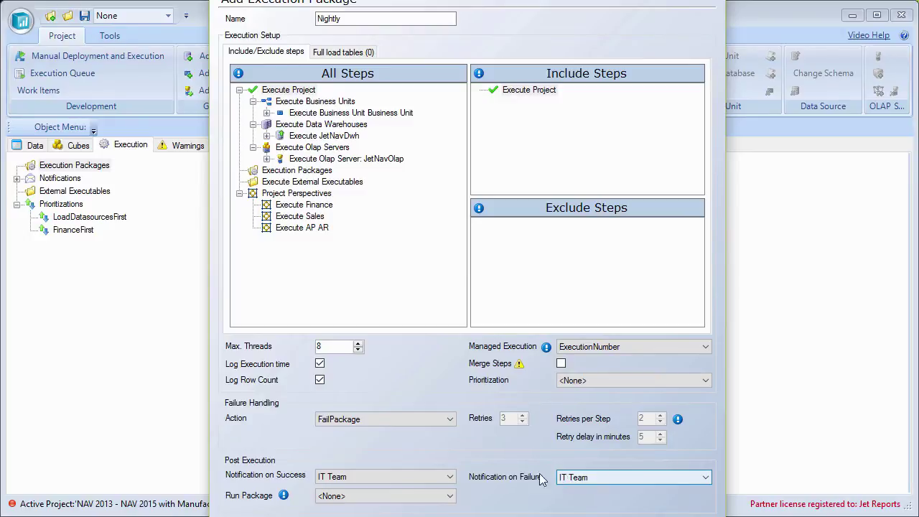
left_click(384, 477)
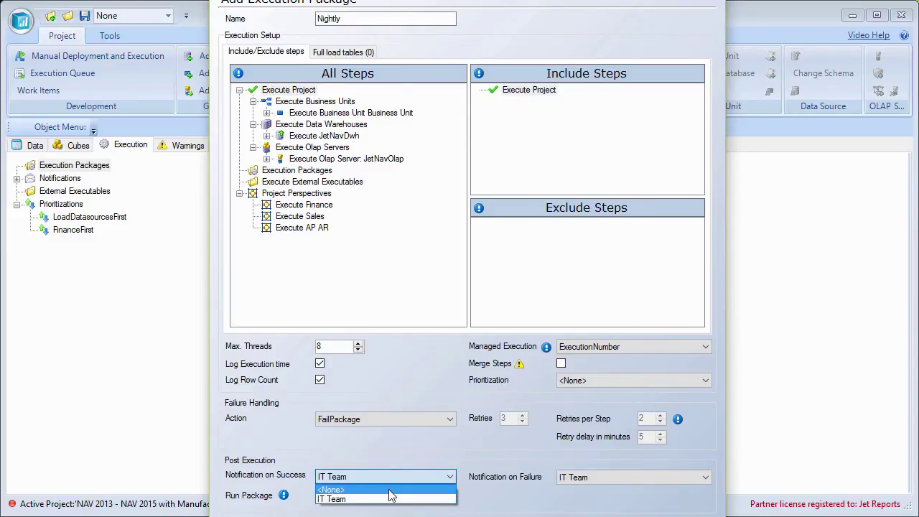
left_click(390, 490)
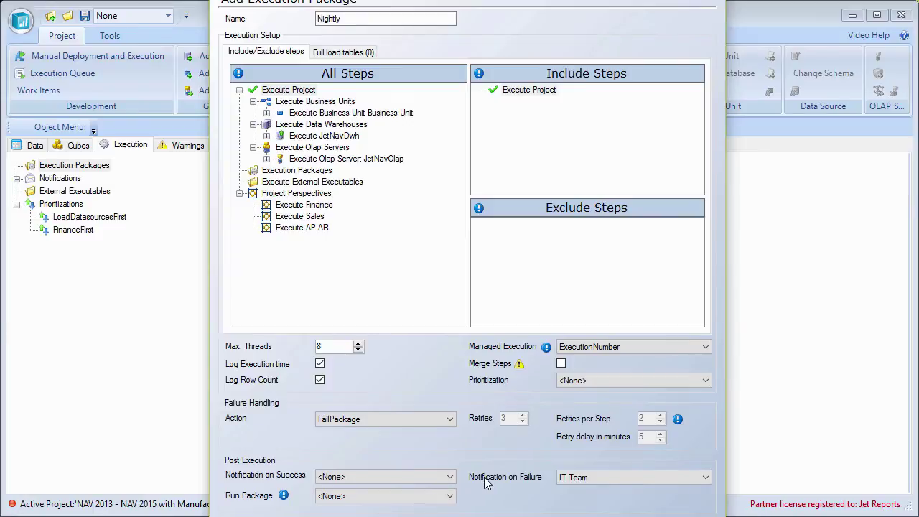
- Keep Run Package at <None> and save the Nightly execution package
left_click(388, 498)
left_click(388, 499)
left_click(367, 496)
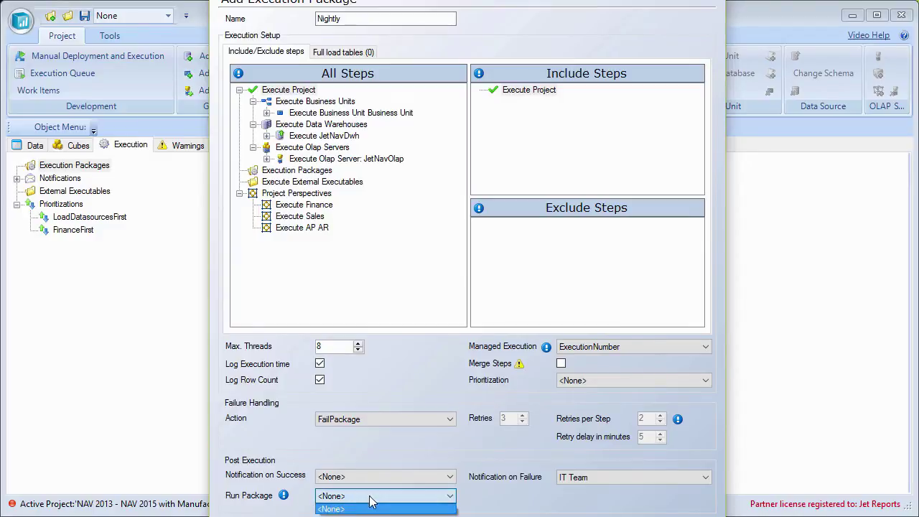
left_click(383, 507)
left_click(391, 498)
left_click(395, 499)
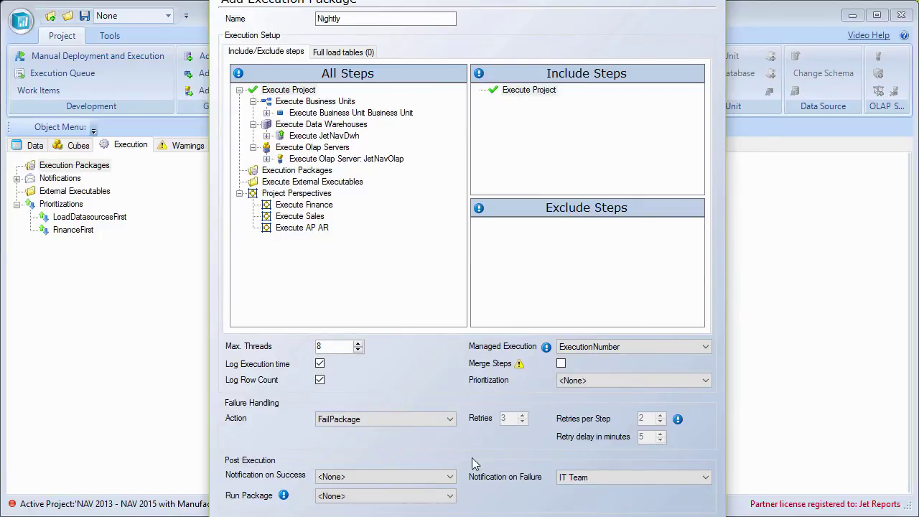
key("Return")
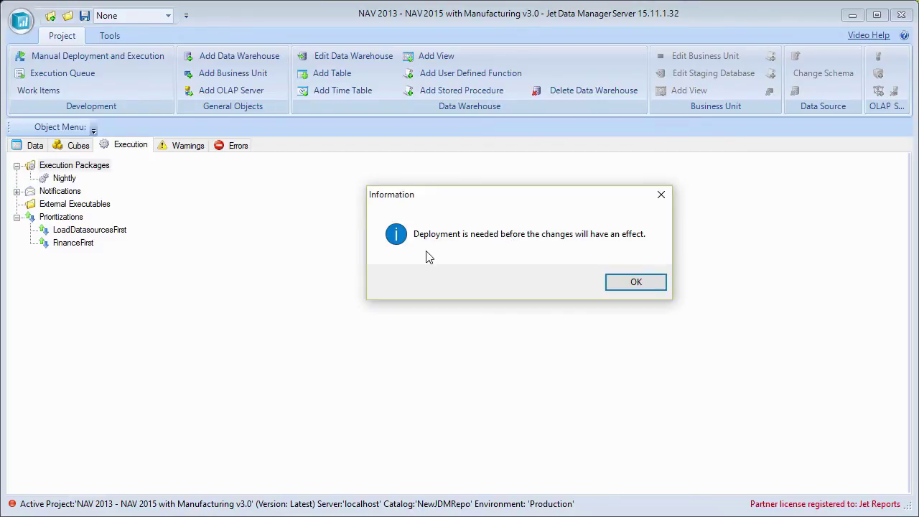
- Acknowledge the deployment-required notice and return to the Data view's project tree
left_click(630, 288)
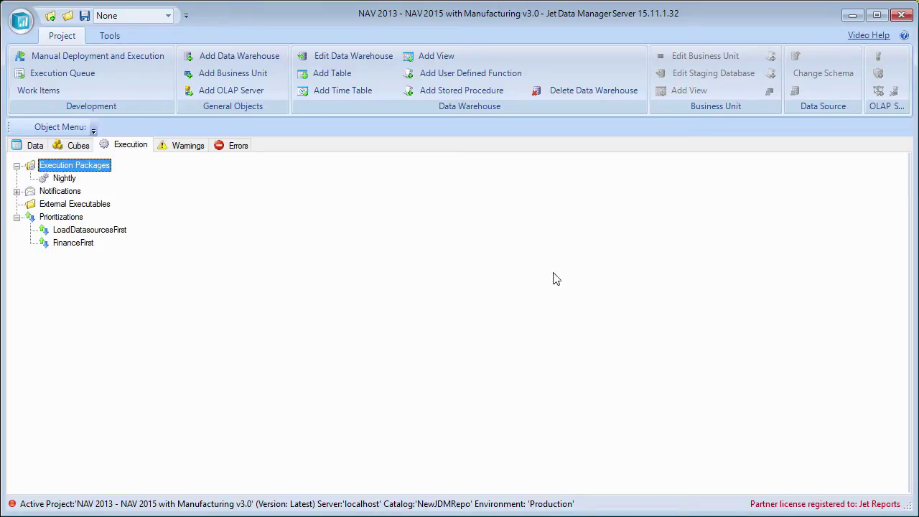
left_click(29, 146)
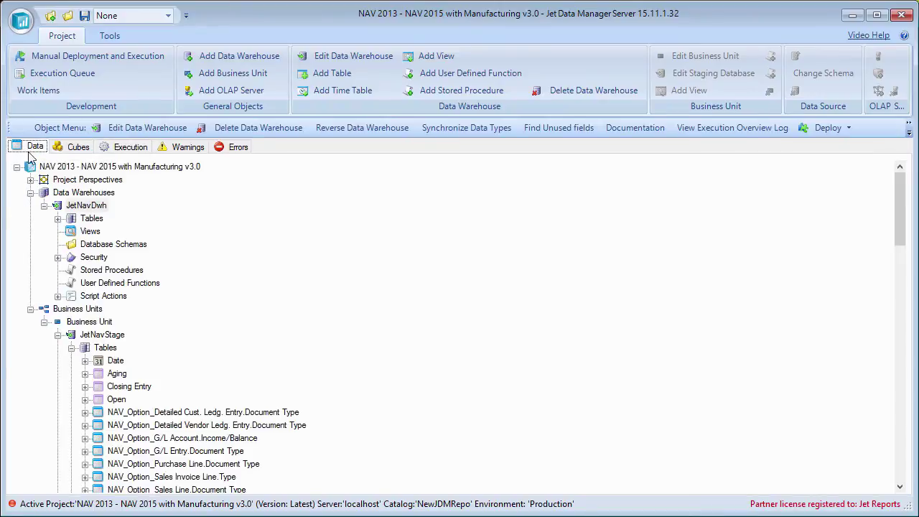
- Deploy and execute the JetNavDwh Date table, then return to the execution packages
double_click(97, 219)
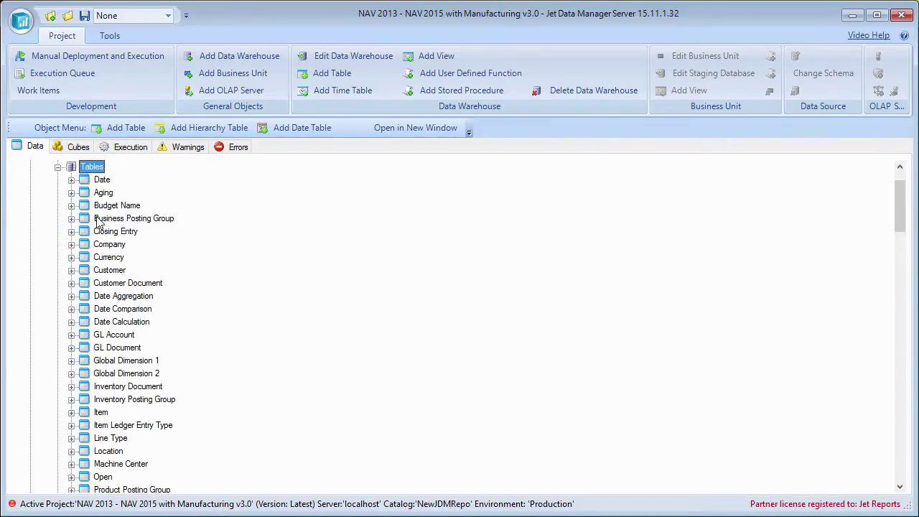
left_click(102, 180)
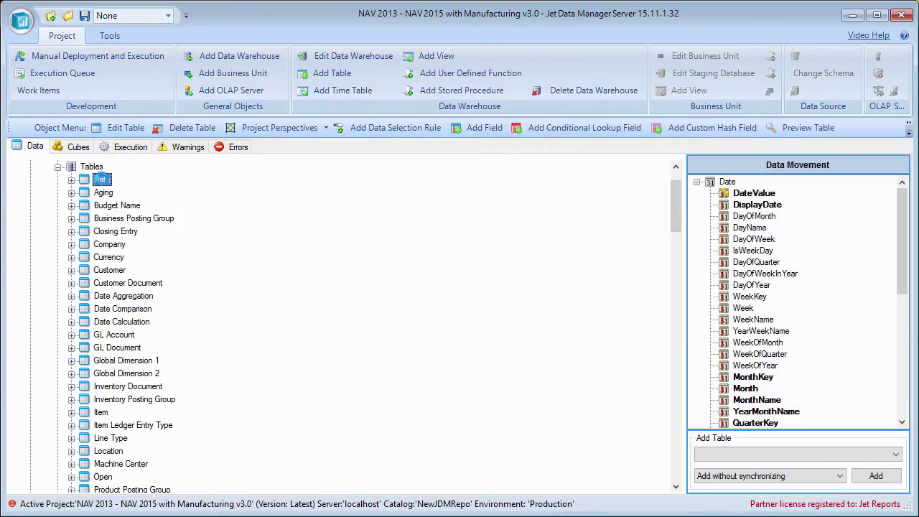
key("ctrl+alt+e")
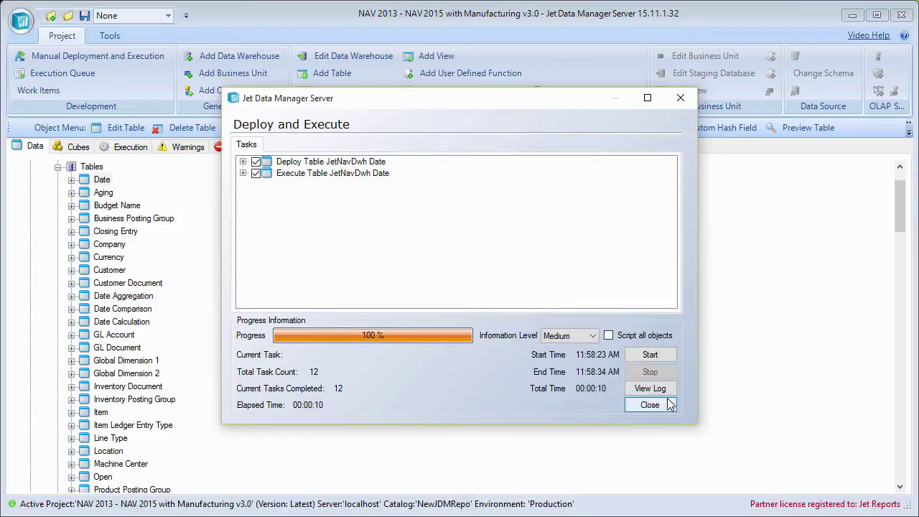
left_click(650, 404)
left_click(130, 146)
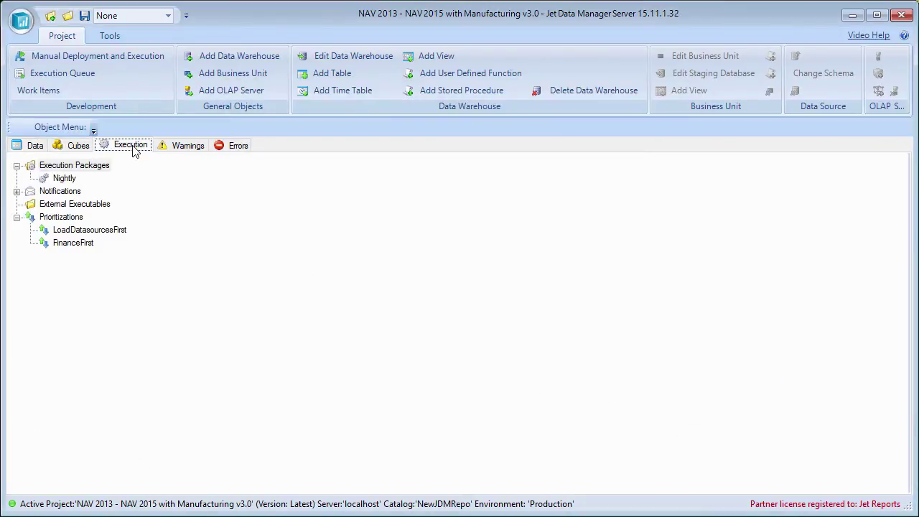
- Add a daily schedule to Nightly with the specified run hour 23:00
left_click(64, 178)
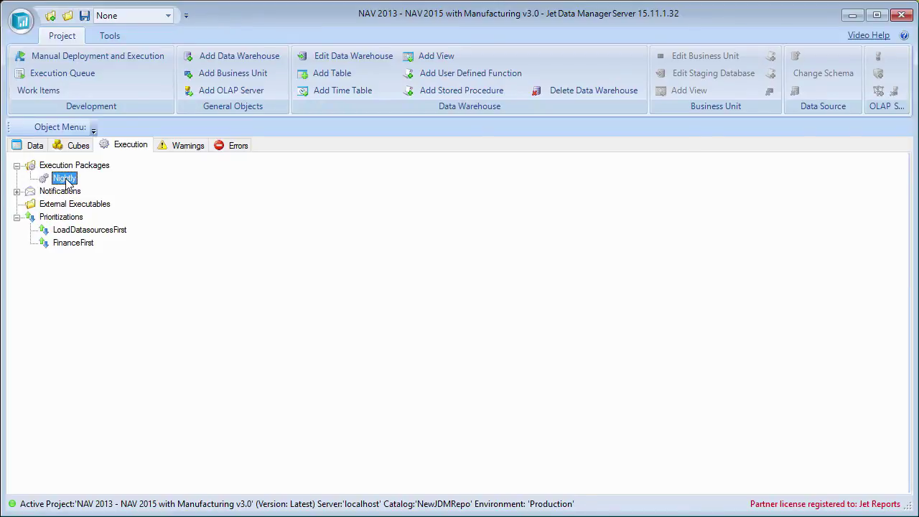
right_click(66, 181)
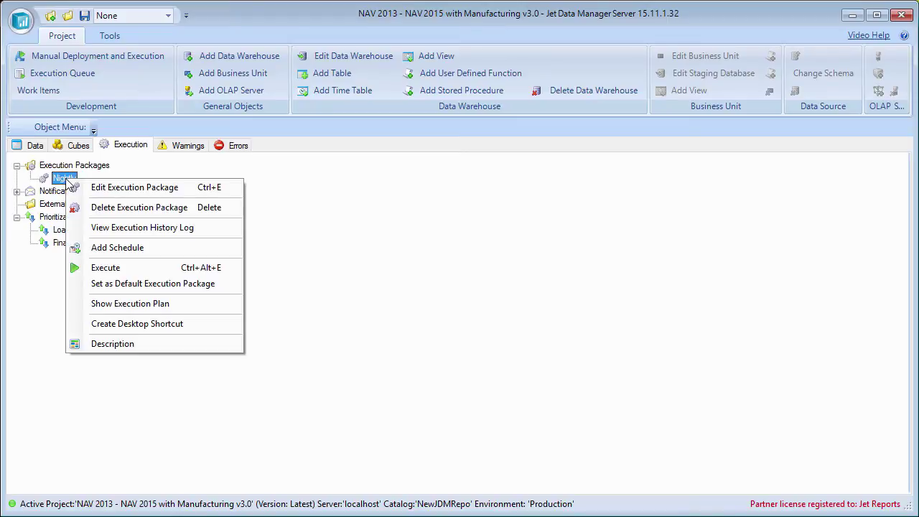
left_click(169, 251)
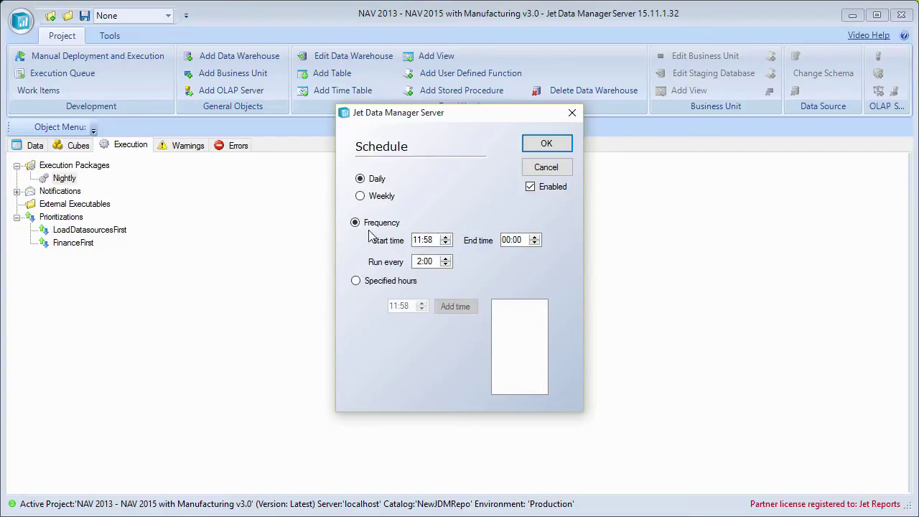
left_click(355, 281)
left_click(394, 307)
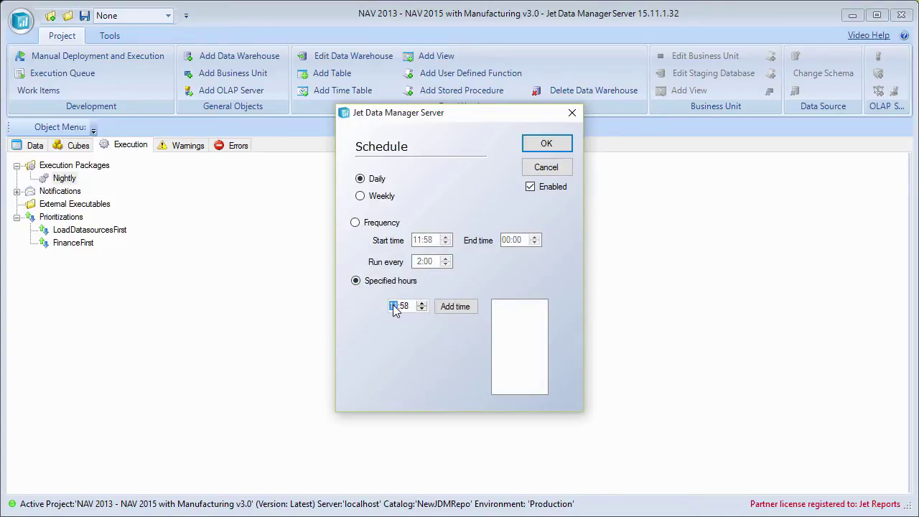
type("23:00")
left_click(454, 306)
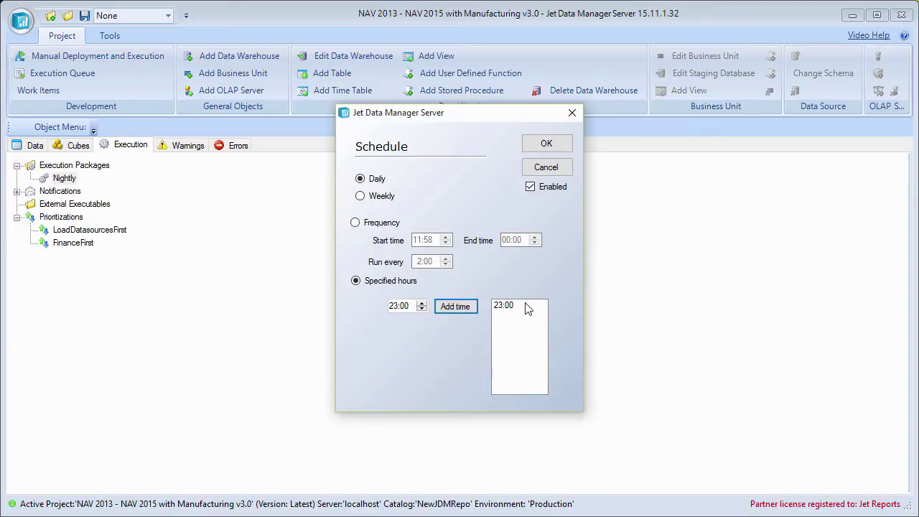
left_click(551, 150)
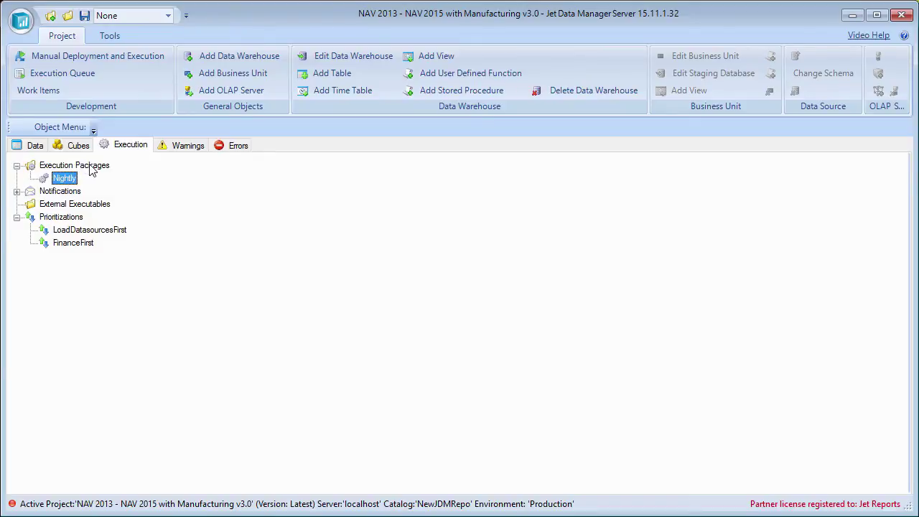
- Create a new execution package named 'Daily Sales' that includes the Execute Sales step
right_click(91, 170)
left_click(157, 177)
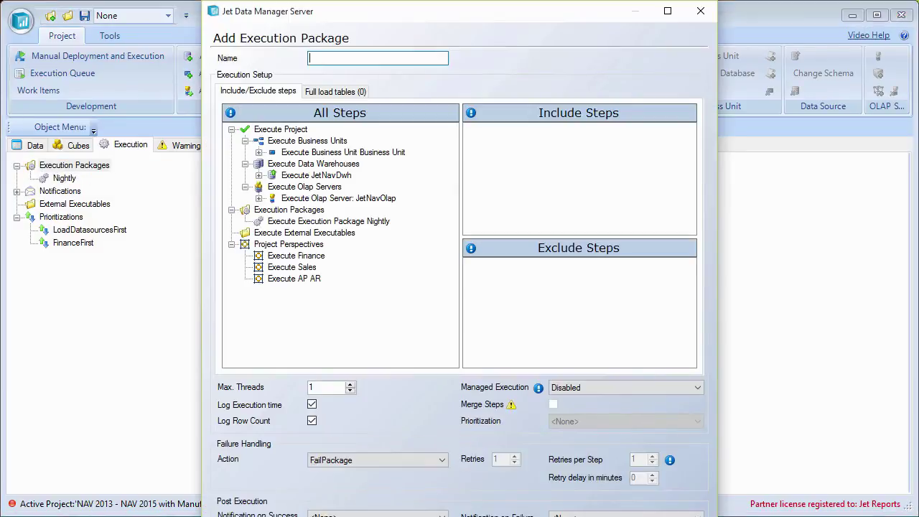
type("Daily Sales")
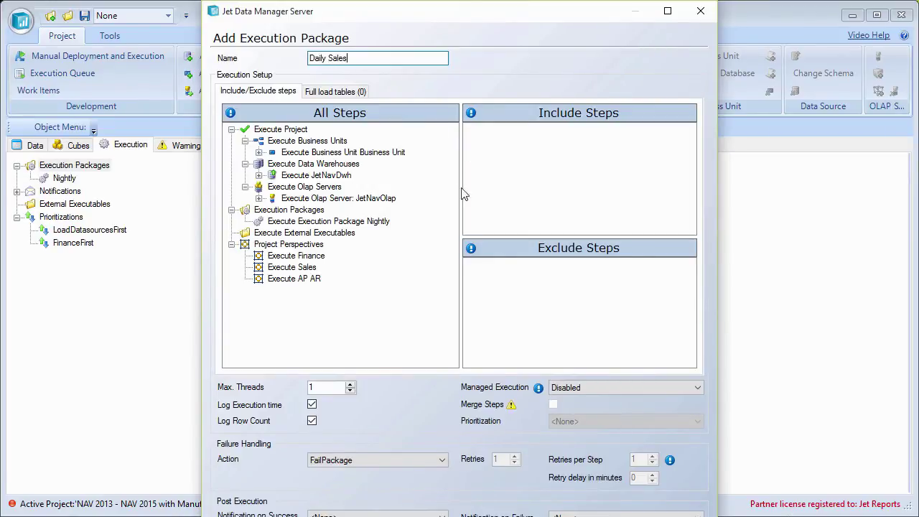
left_click_drag(491, 16, 479, 0)
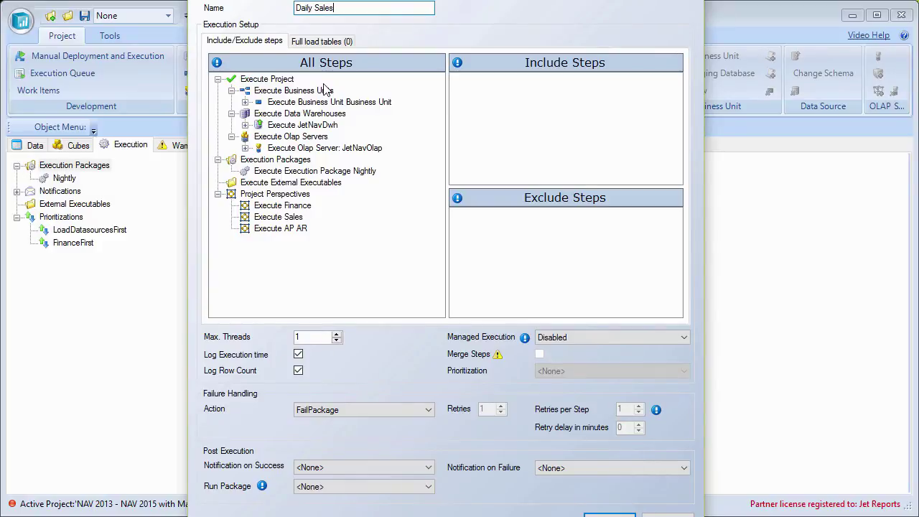
left_click(285, 195)
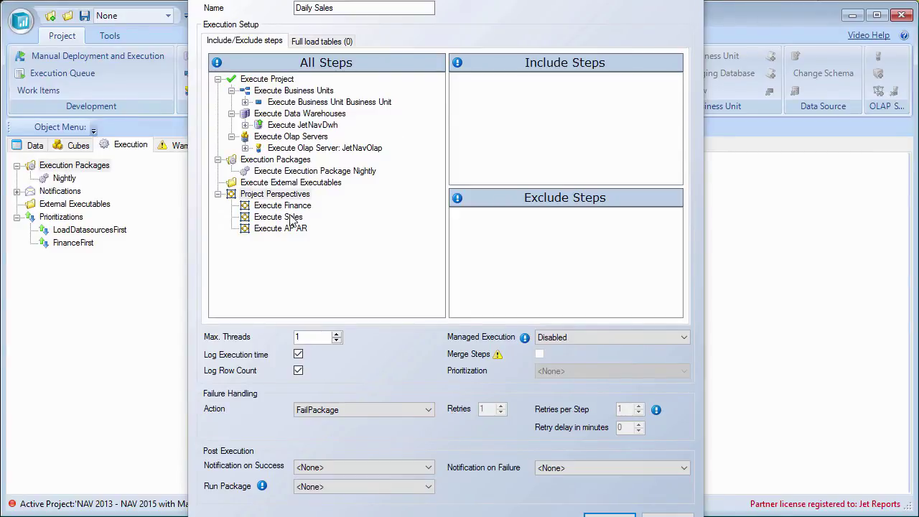
left_click_drag(292, 225, 519, 143)
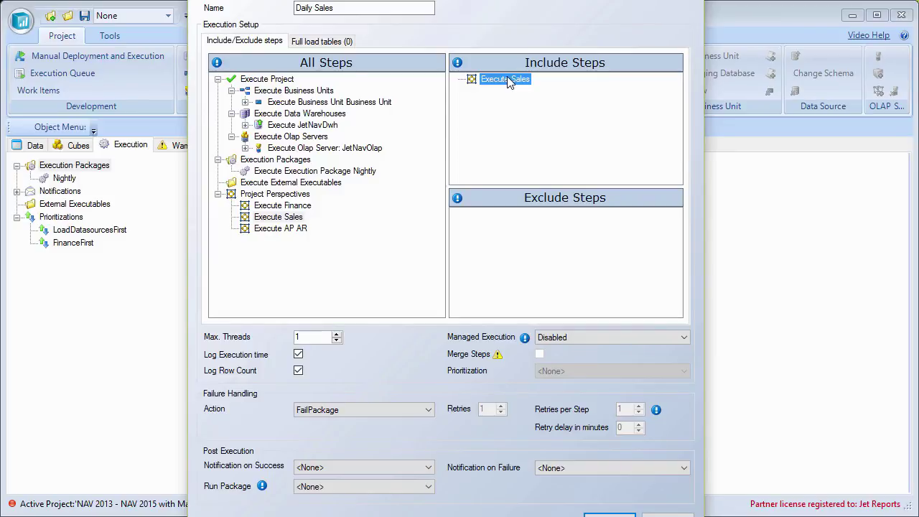
- Set ExecutionNumber managed execution, 8 max threads and IT Team failure alerts, then save Daily Sales
left_click(583, 338)
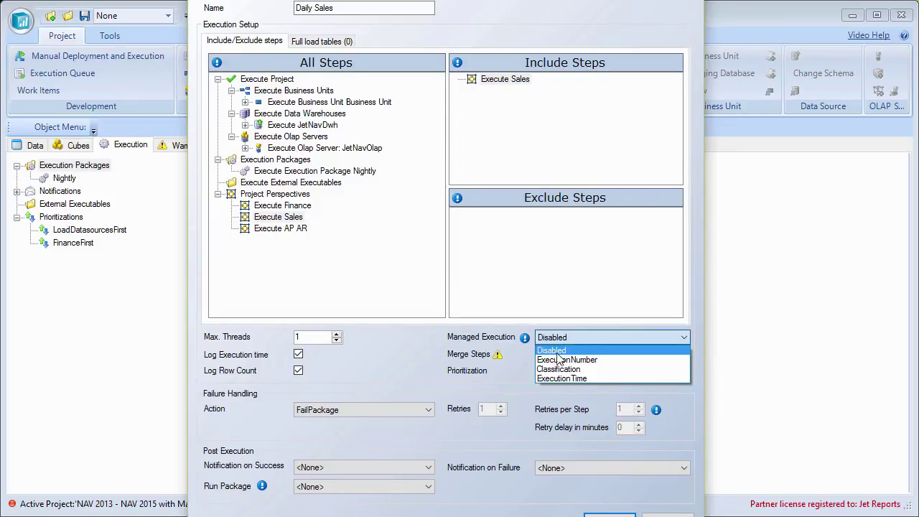
left_click(560, 359)
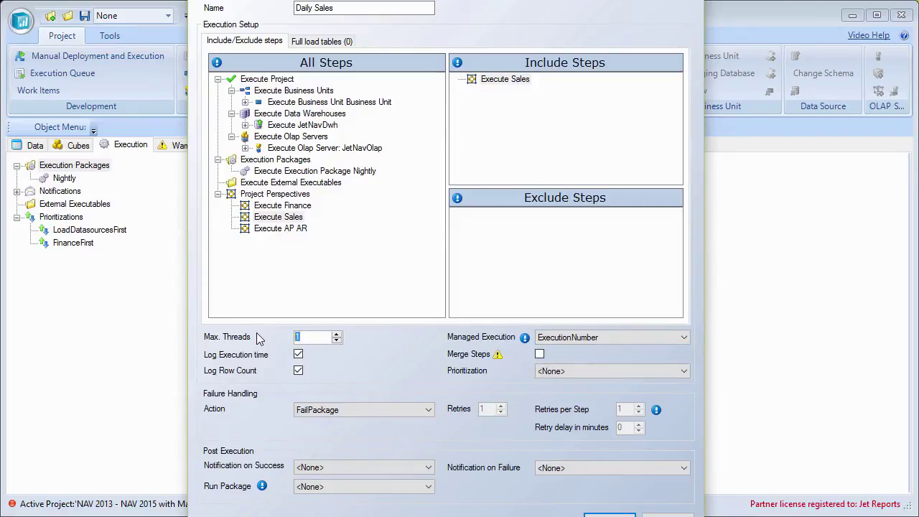
type("8")
left_click(566, 471)
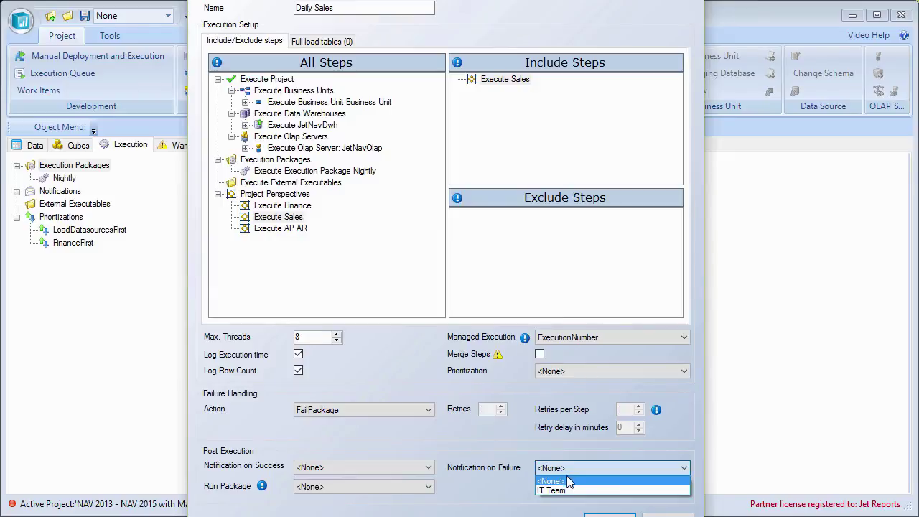
left_click(568, 488)
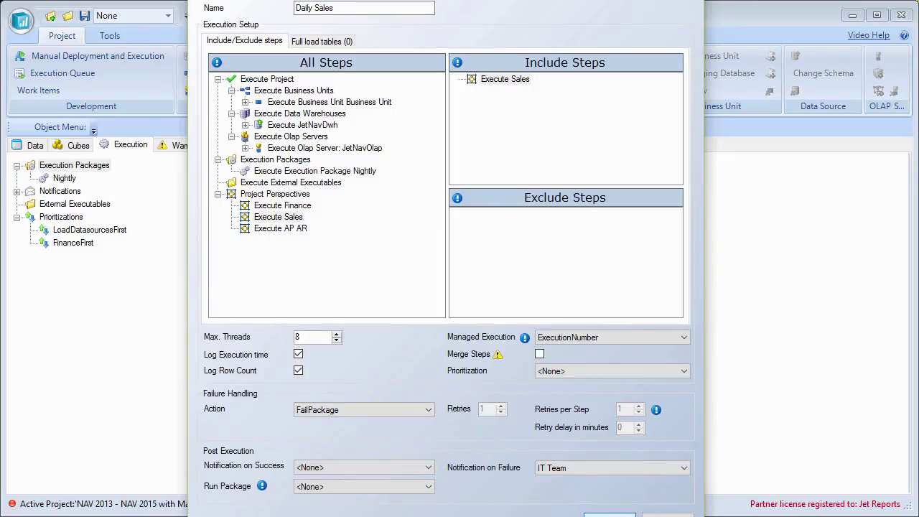
left_click(362, 488)
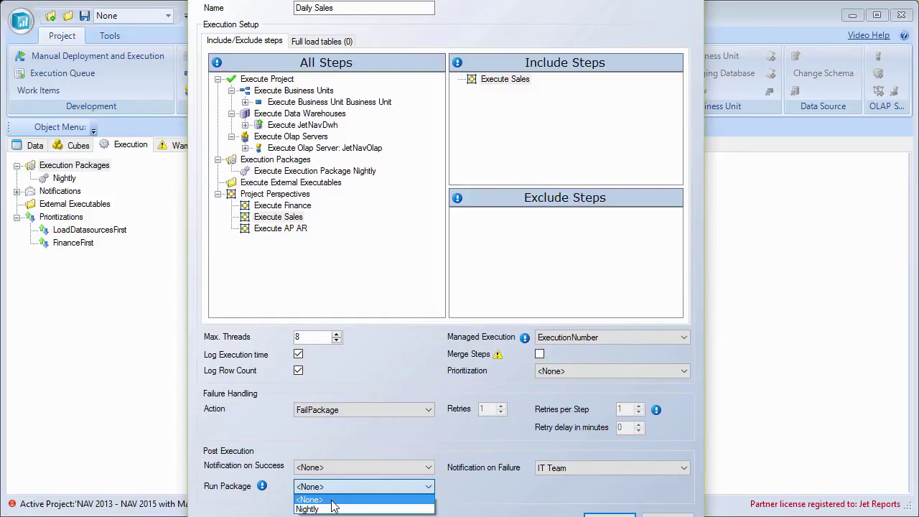
left_click(331, 502)
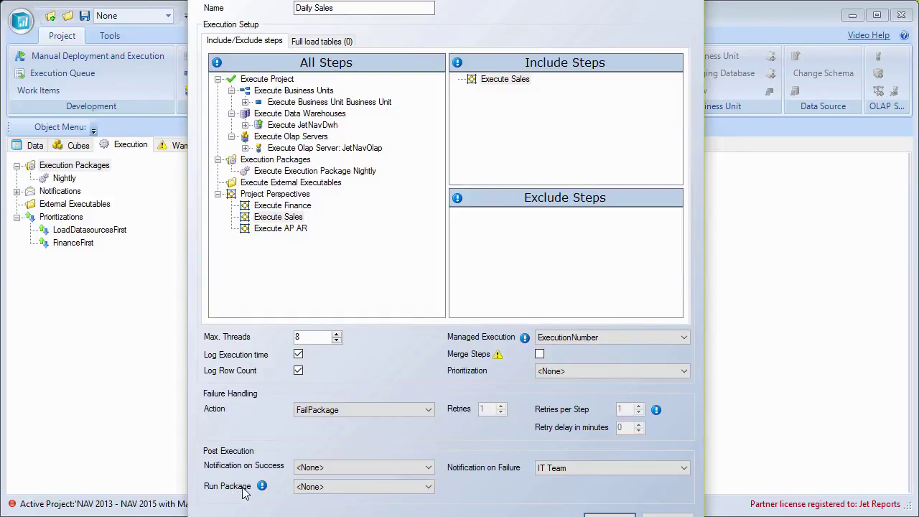
left_click(609, 514)
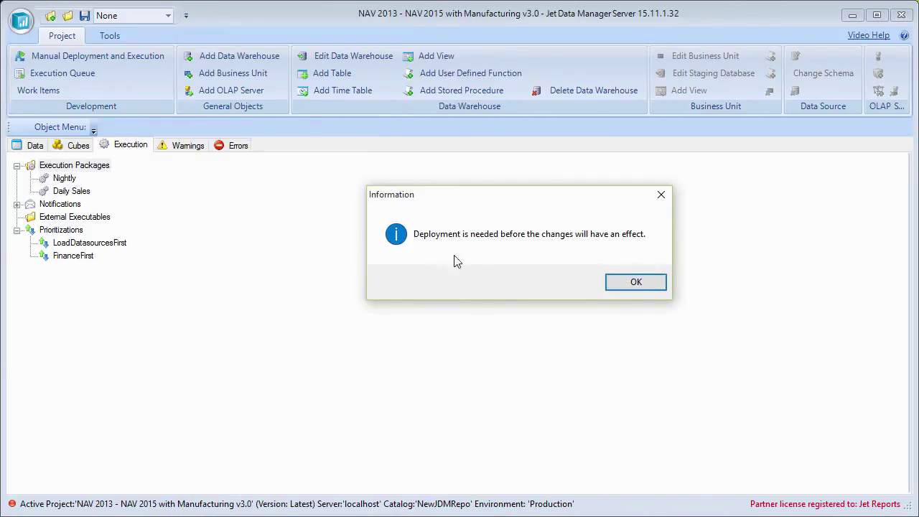
left_click(642, 288)
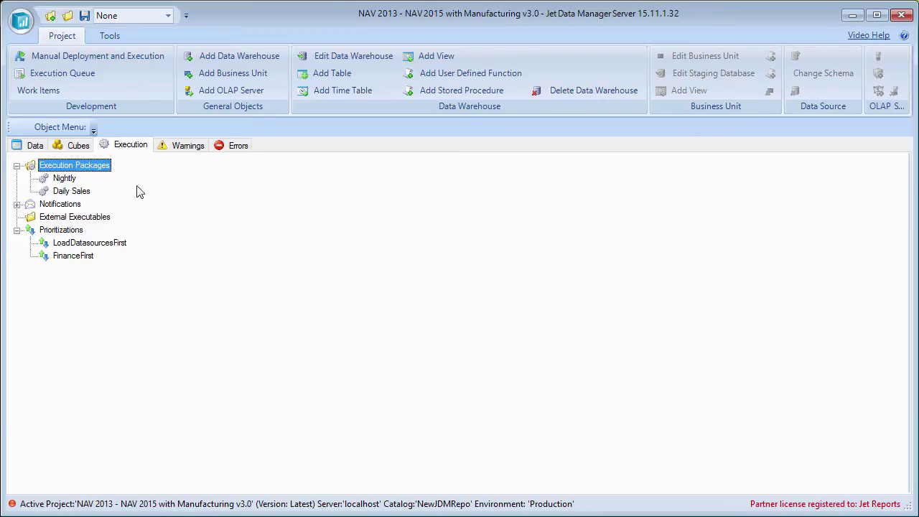
- Add a Daily Sales schedule at the 2:00 frequency with start time 07:00 and end time 19:00
left_click(72, 191)
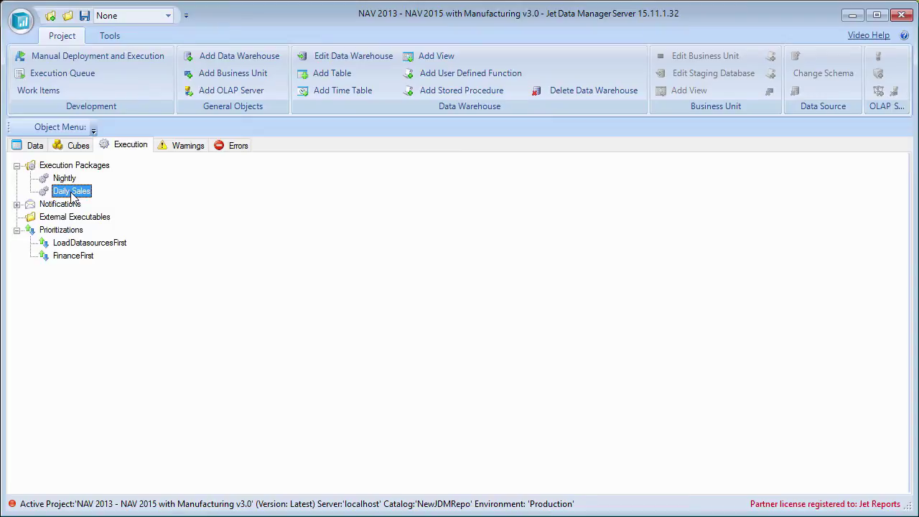
right_click(74, 196)
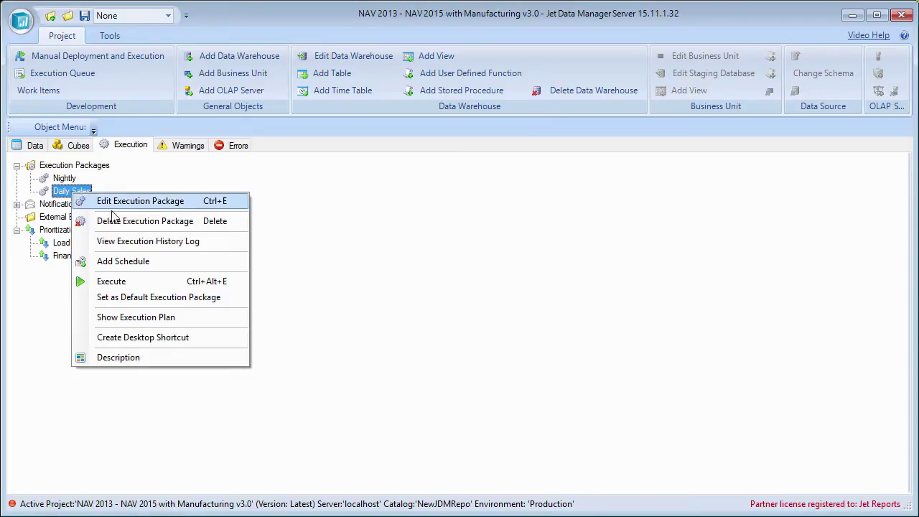
left_click(180, 263)
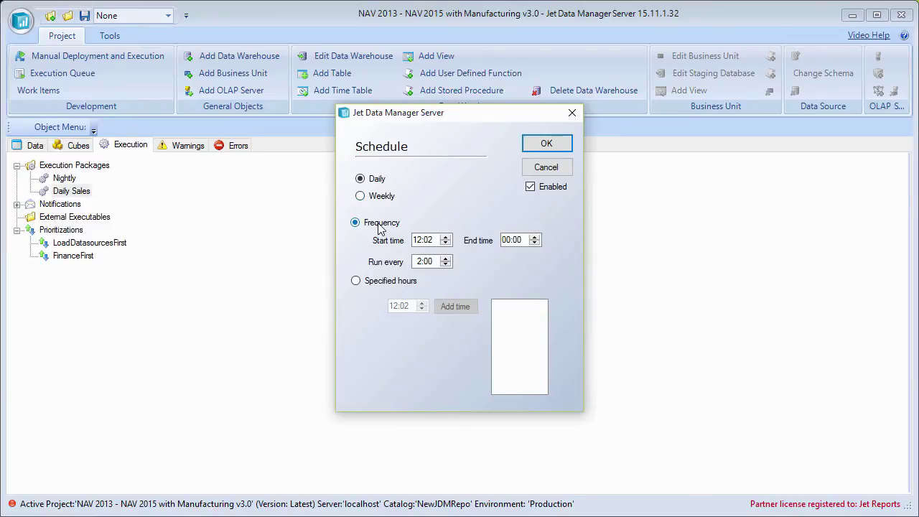
left_click(422, 244)
type("07")
key("Right")
type("00")
left_click(506, 240)
type("19")
left_click(547, 144)
left_click(50, 179)
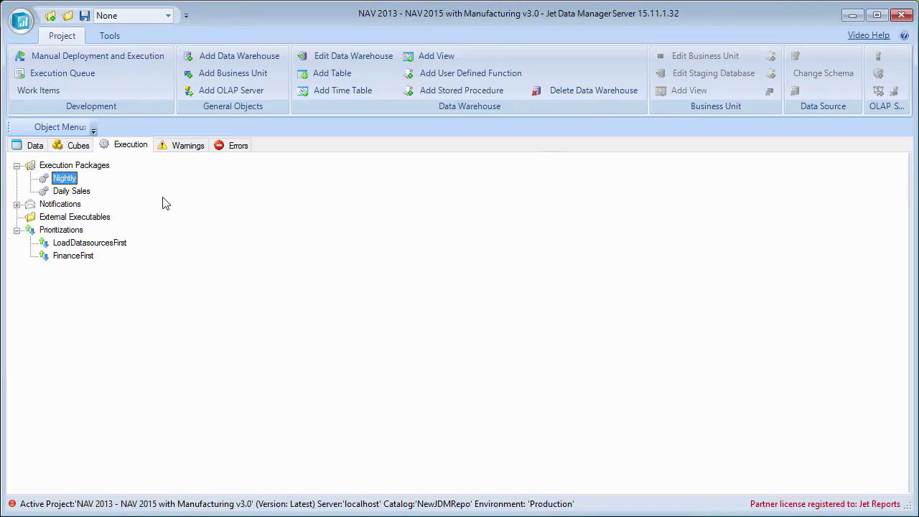
left_click(69, 192)
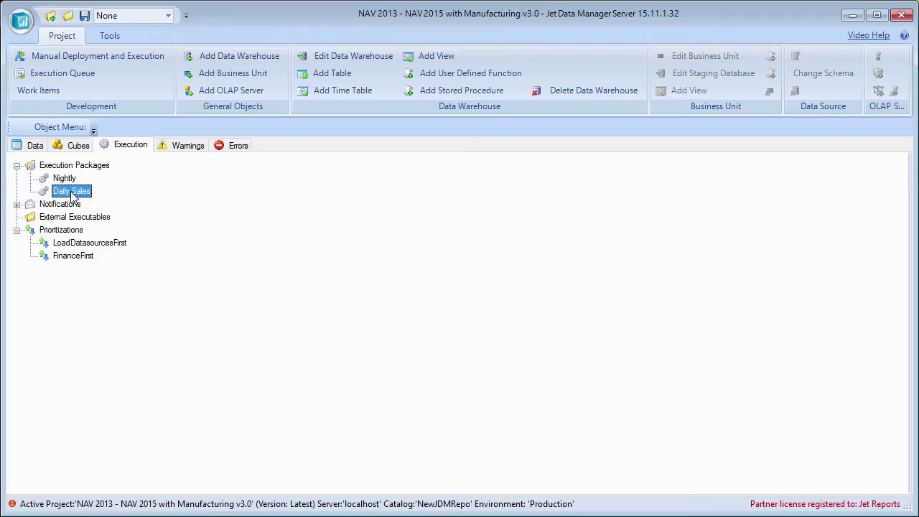
- Create a new execution package named 'Test' that includes the whole project
right_click(83, 165)
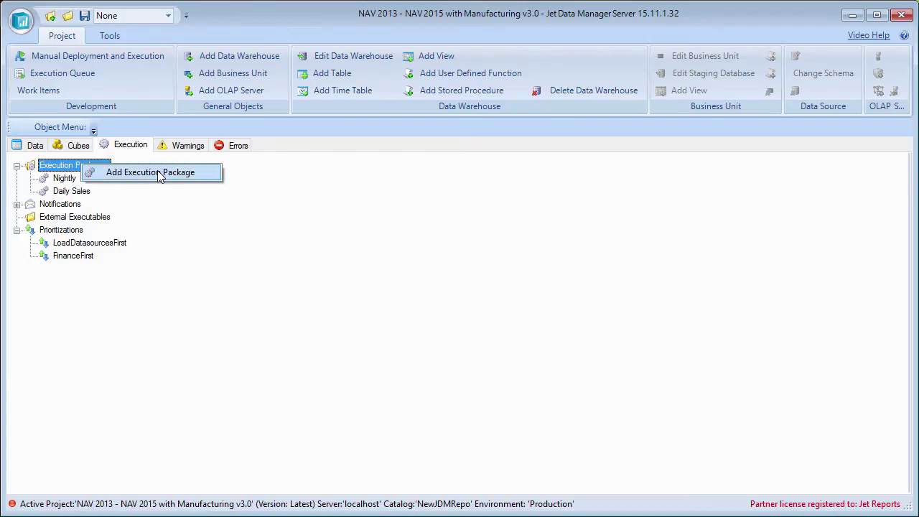
left_click(160, 173)
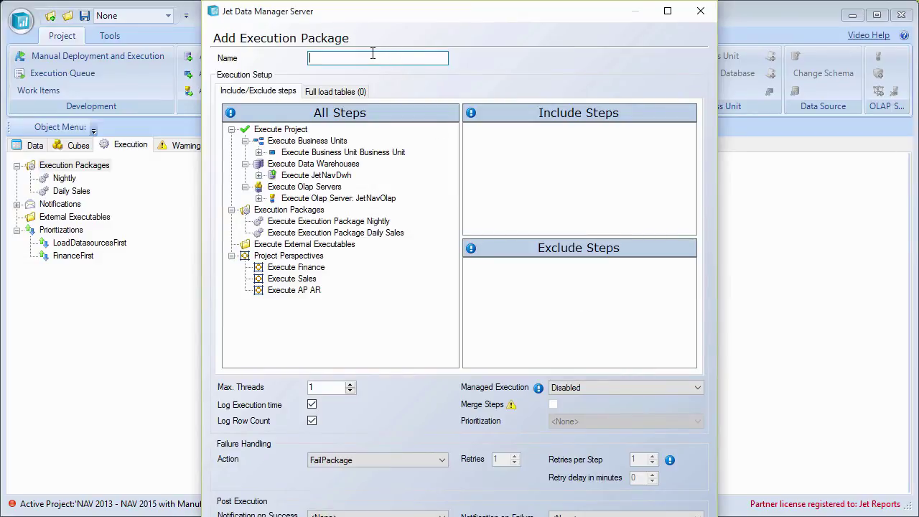
type("Test")
left_click_drag(293, 133, 524, 169)
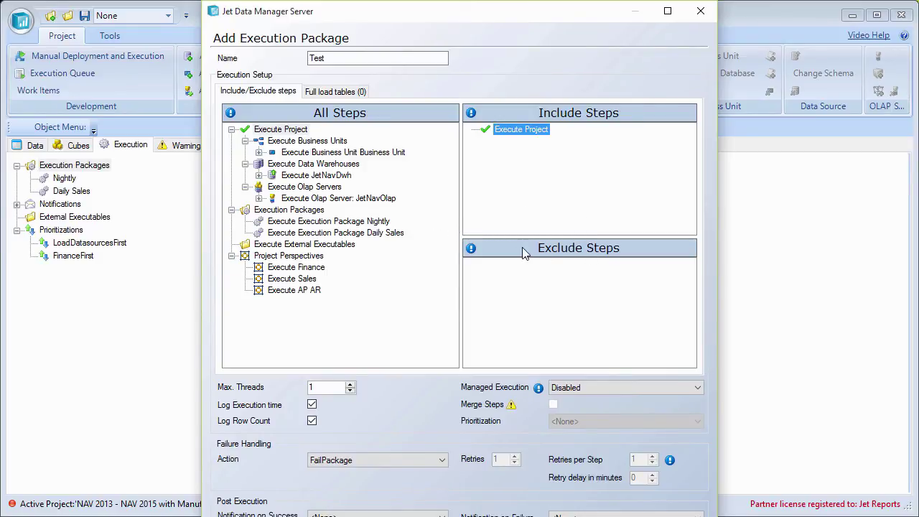
- Exclude the JetNavStage Aging, Closing Entry and Open table steps from Test
mouse_move(473, 256)
double_click(324, 153)
double_click(316, 165)
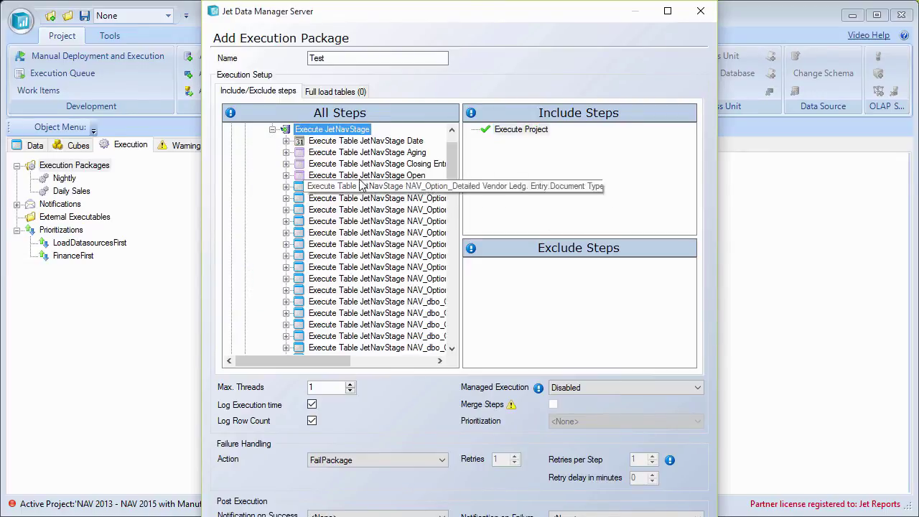
left_click_drag(384, 153, 531, 264)
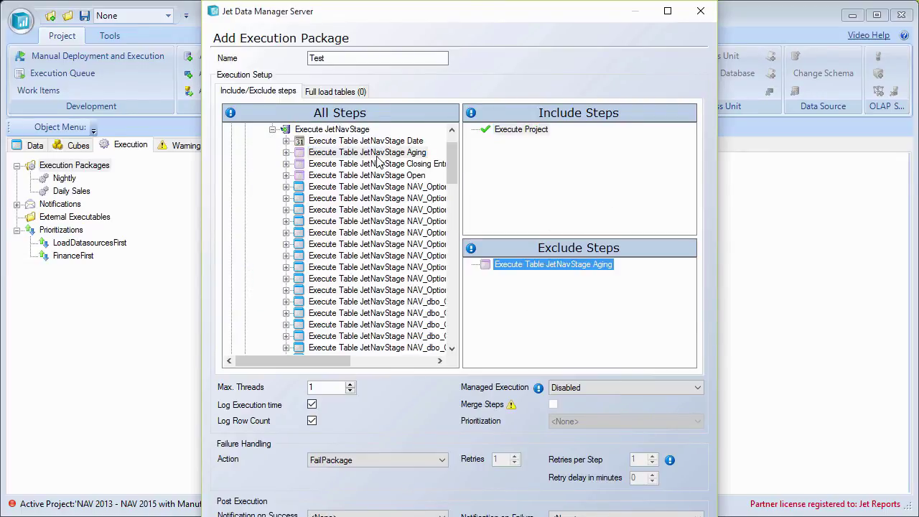
left_click_drag(378, 164, 546, 276)
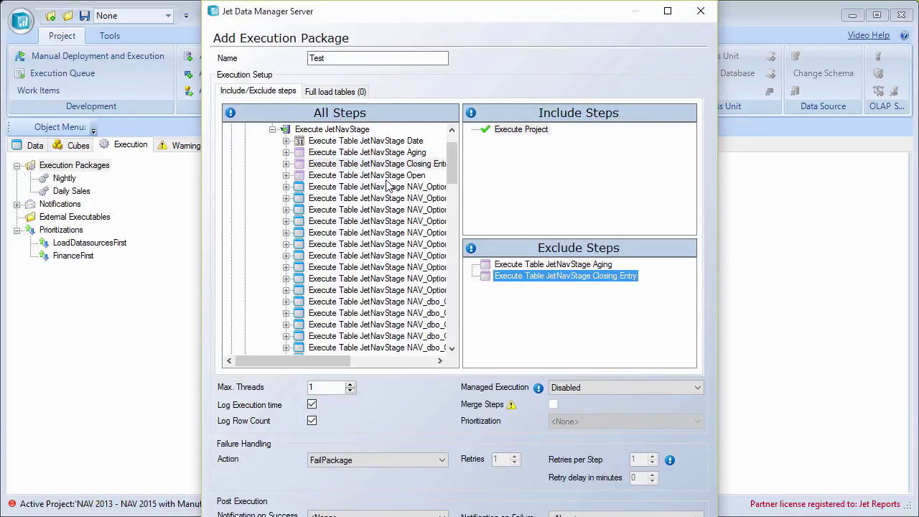
left_click_drag(386, 176, 518, 304)
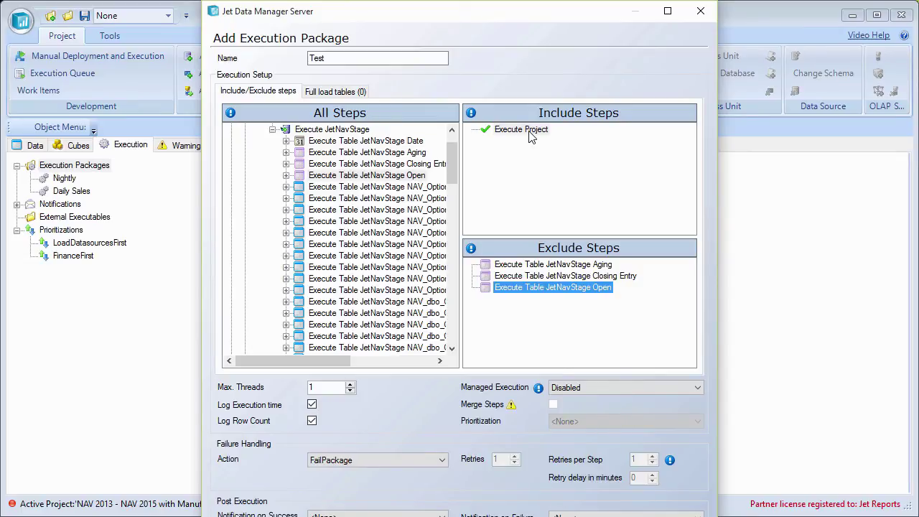
left_click(531, 266)
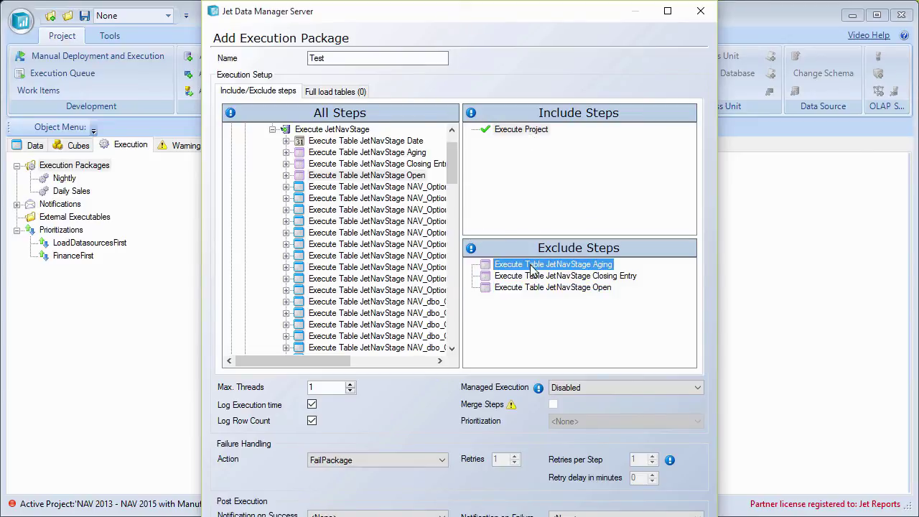
left_click(533, 276)
left_click(537, 287)
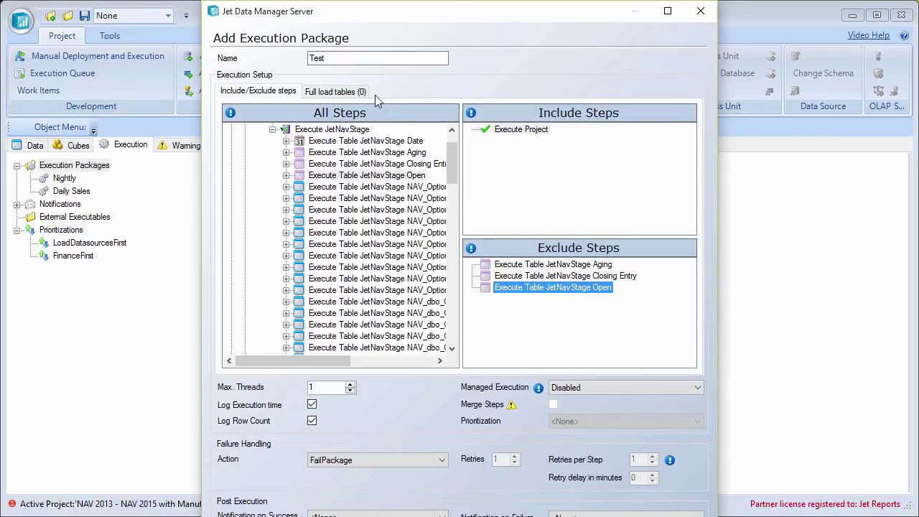
- Add NAV_dbo_G/L Entry and Finance Transactions as full-load tables and save the Test package
left_click(336, 91)
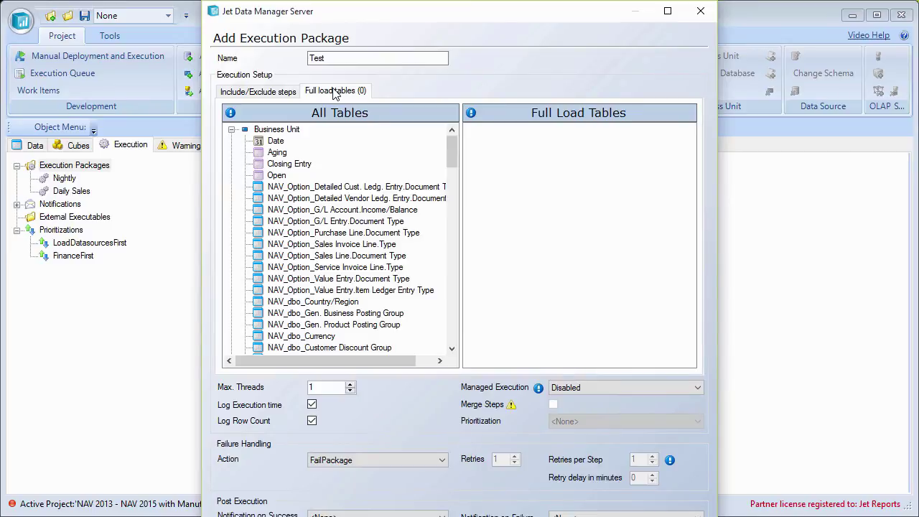
left_click_drag(454, 162, 463, 195)
left_click_drag(324, 244, 549, 234)
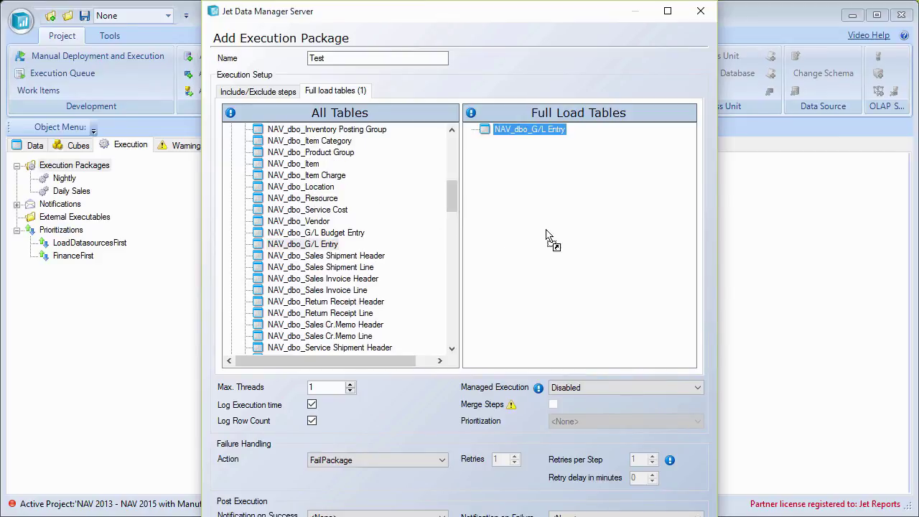
left_click_drag(453, 192, 451, 319)
left_click_drag(329, 291, 459, 316)
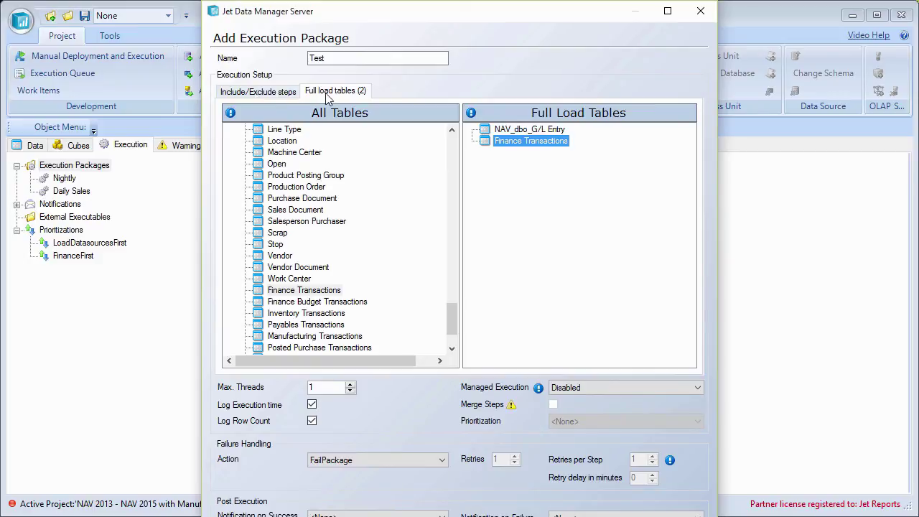
left_click(267, 94)
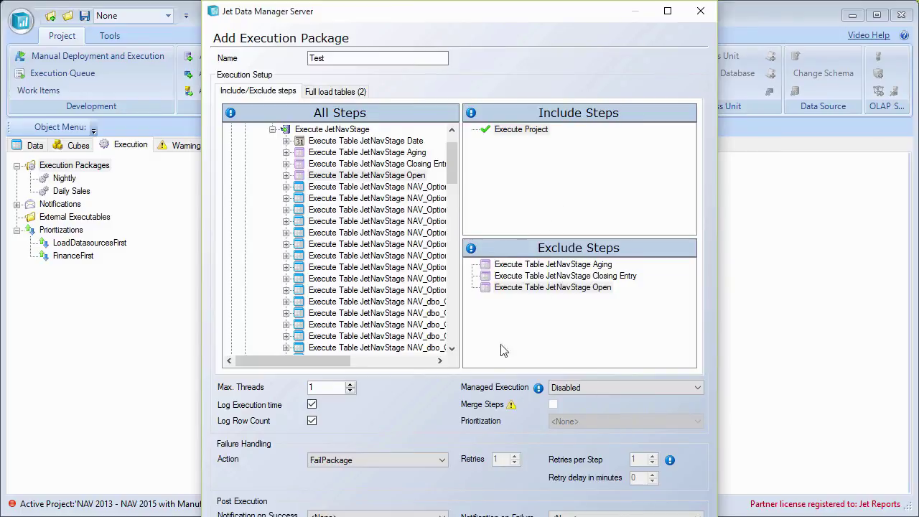
key("Return")
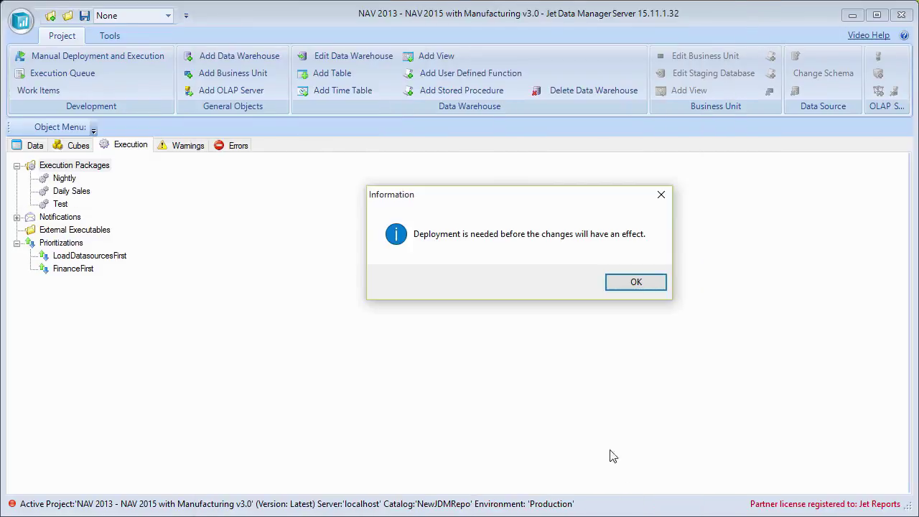
- Acknowledge the deployment notice and add a new schedule to the Test package
left_click(634, 281)
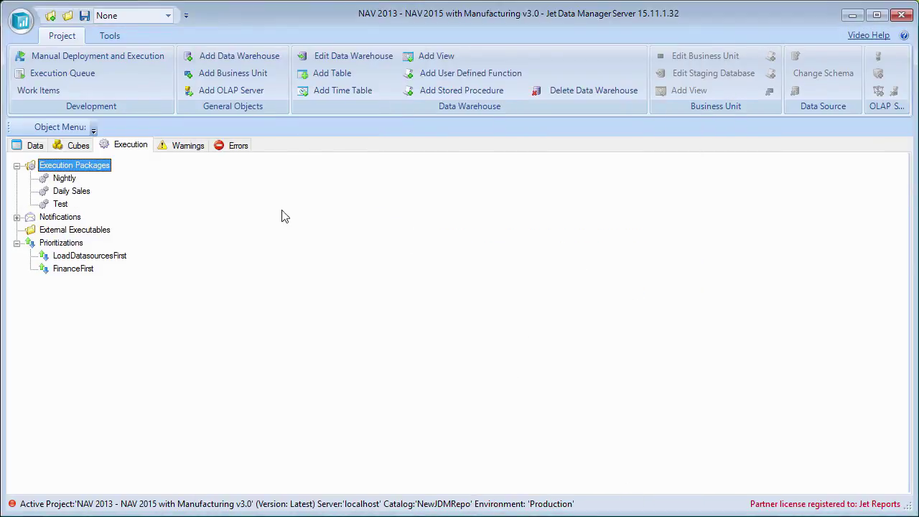
left_click(71, 194)
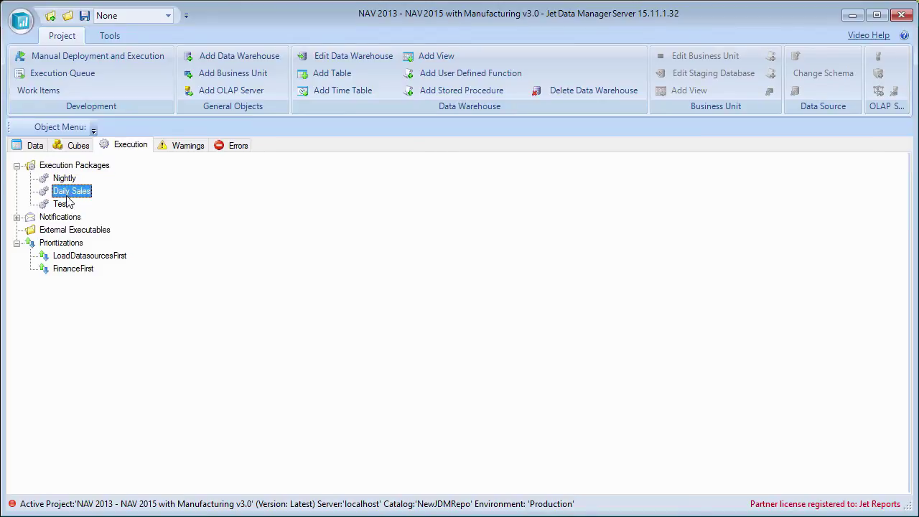
left_click(61, 204)
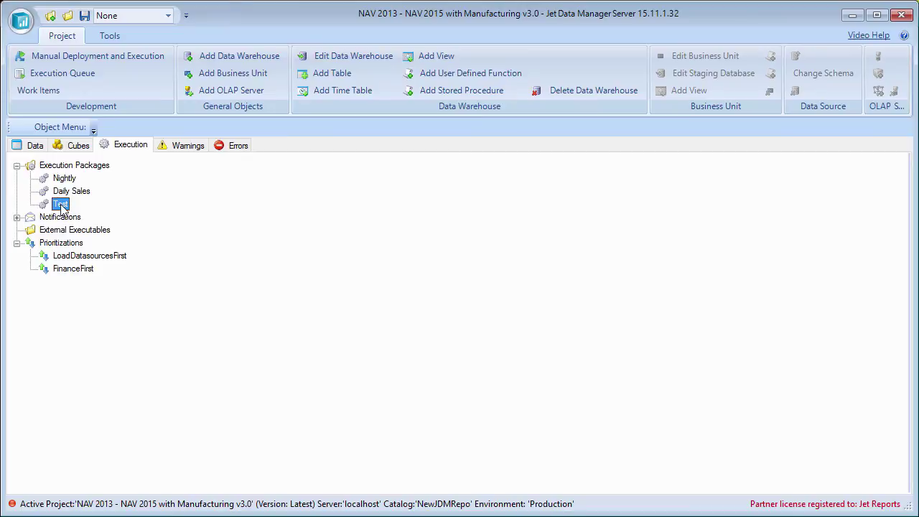
right_click(61, 206)
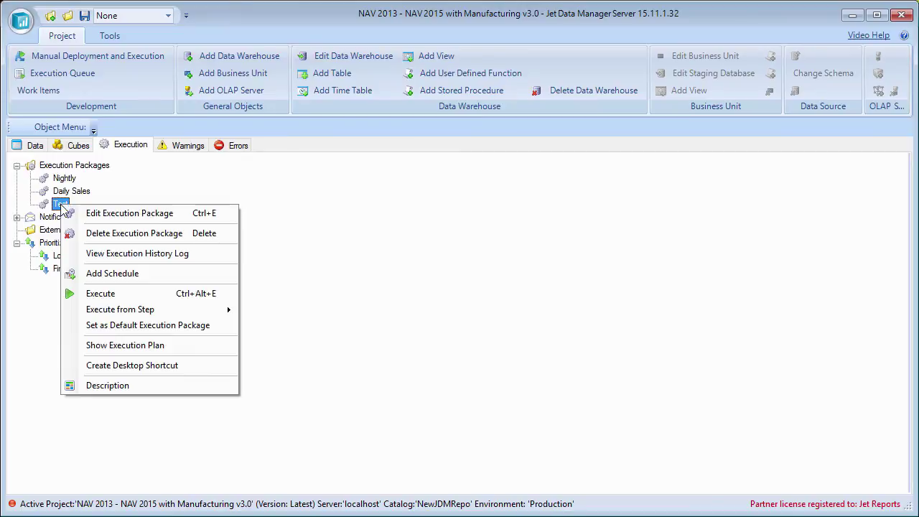
left_click(150, 277)
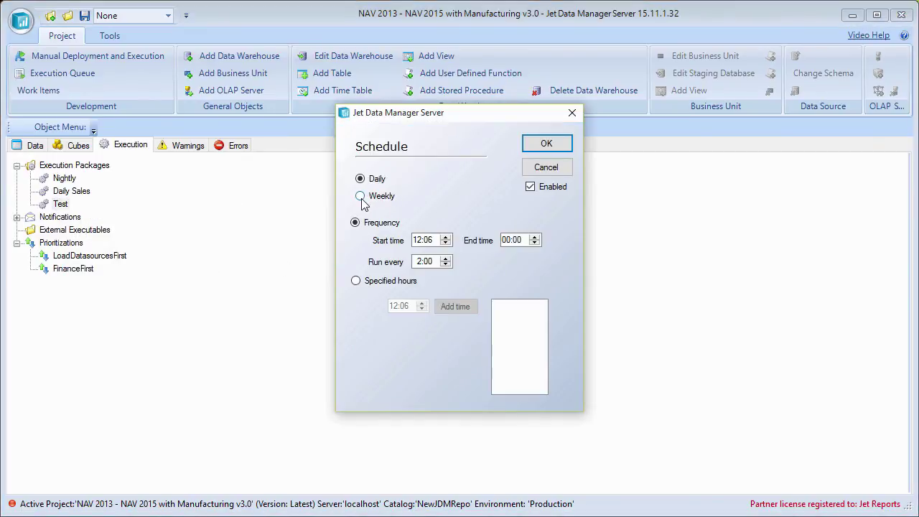
- Set the Test schedule to weekly on Sunday at 07:00 and confirm it
left_click(360, 196)
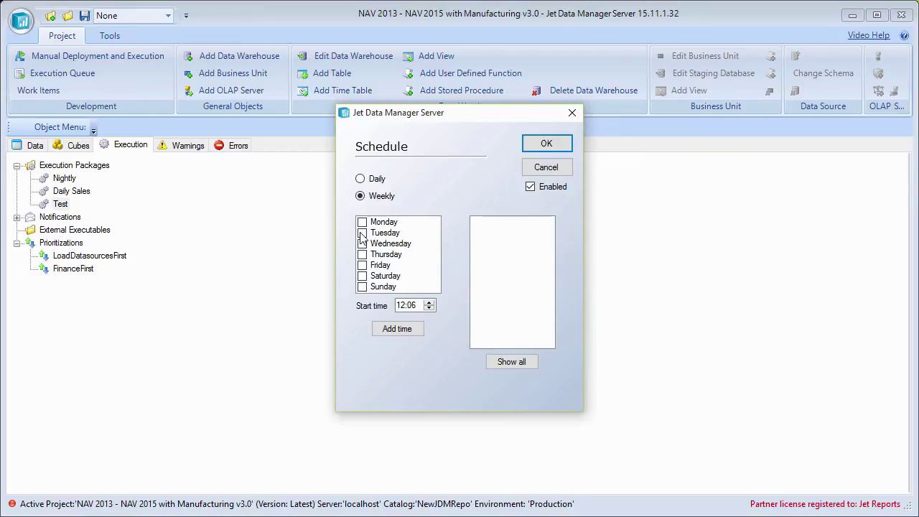
left_click(364, 288)
left_click(401, 305)
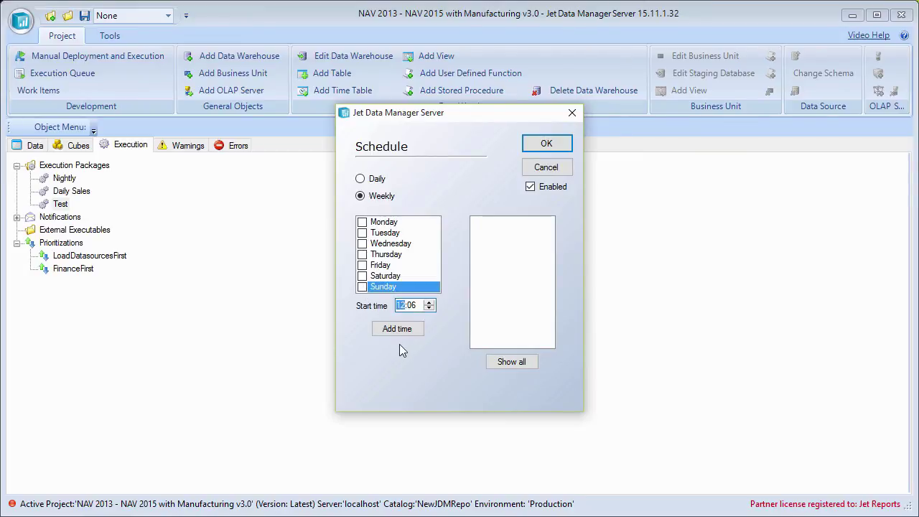
type("0700")
left_click(398, 329)
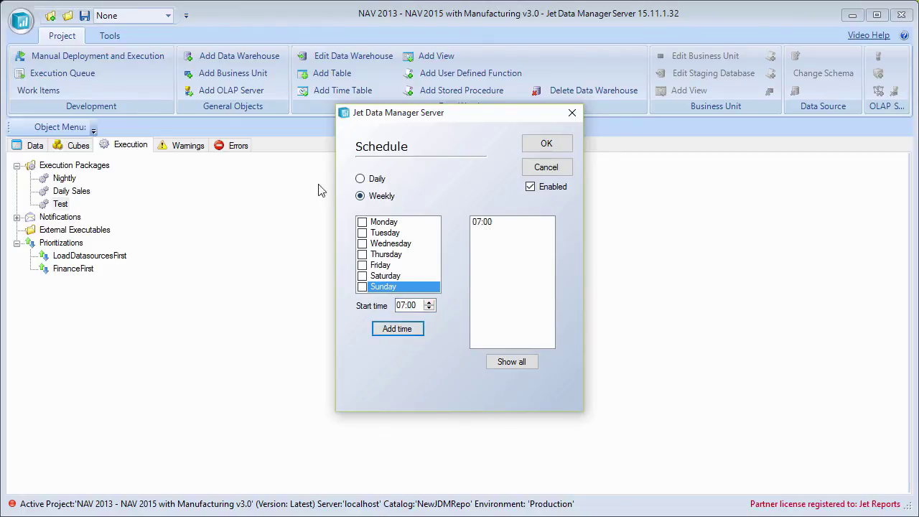
left_click(389, 277)
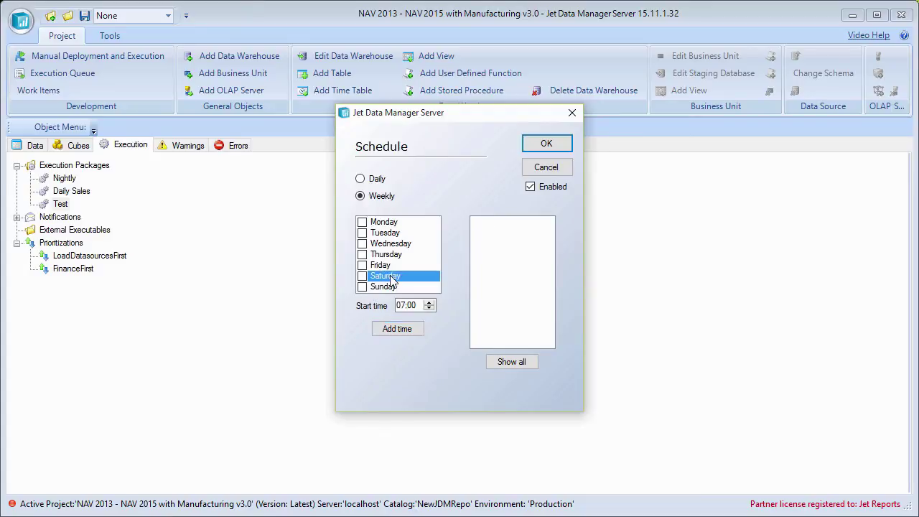
left_click(387, 288)
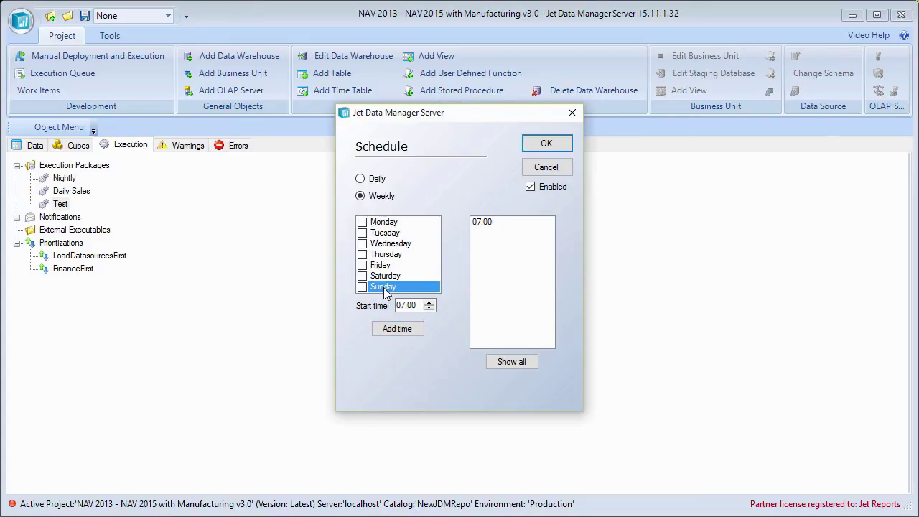
left_click(548, 145)
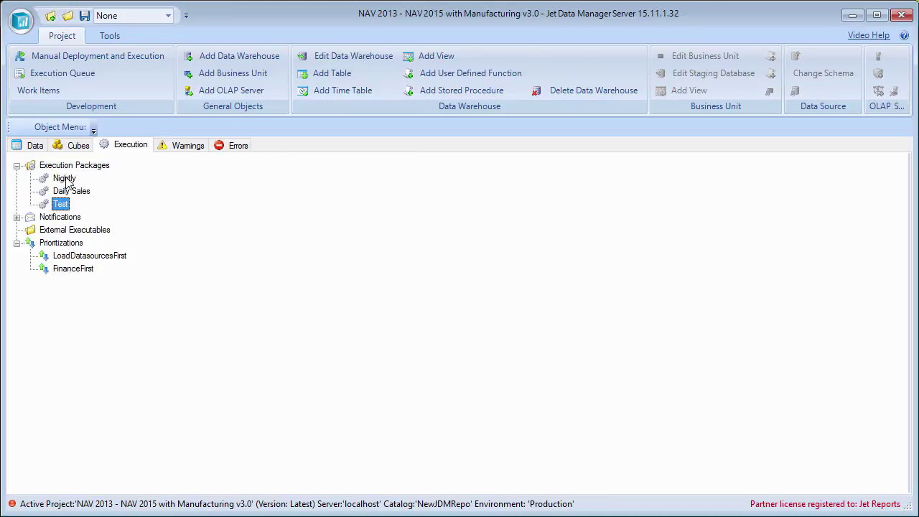
left_click(65, 179)
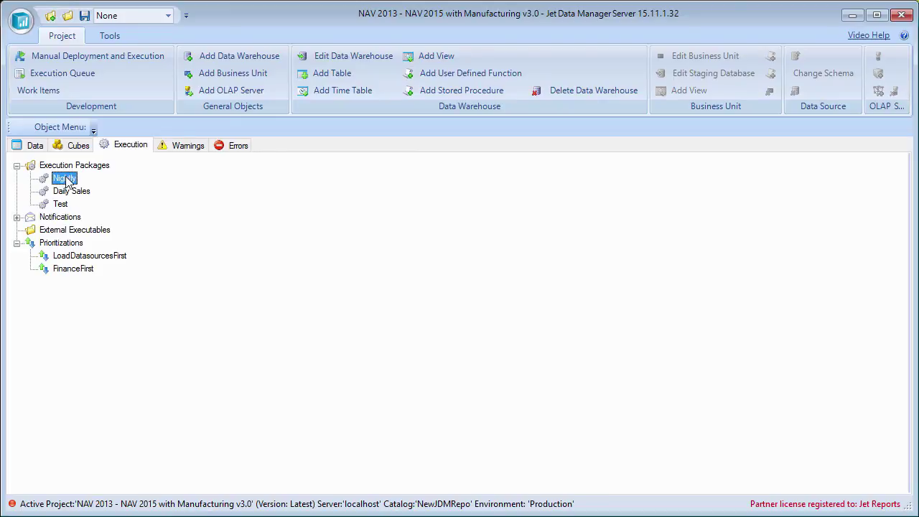